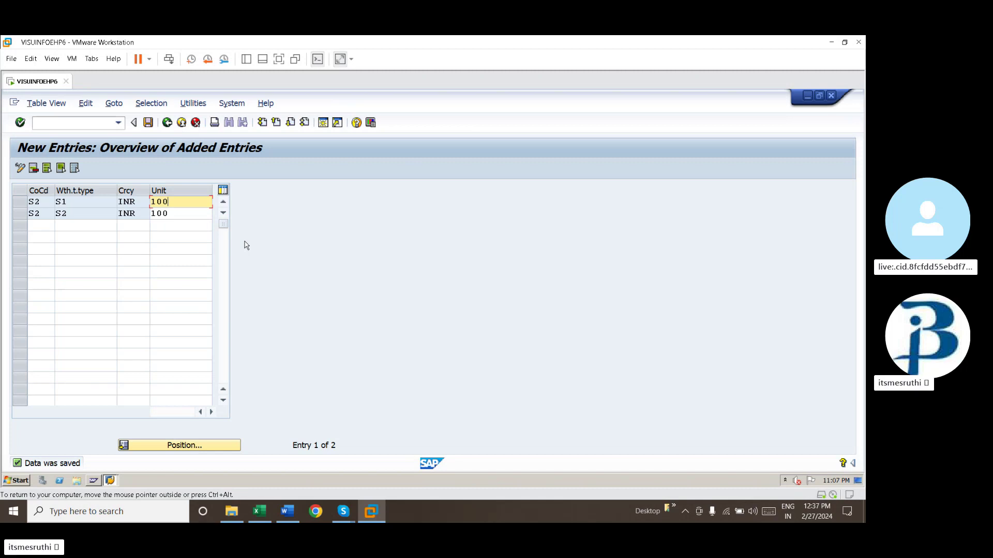
# - Consult the SAP FICO complete doc in Word for the next withholding tax activity, and go back from the rounding rules to the IMG structure
pyautogui.click(167, 123)
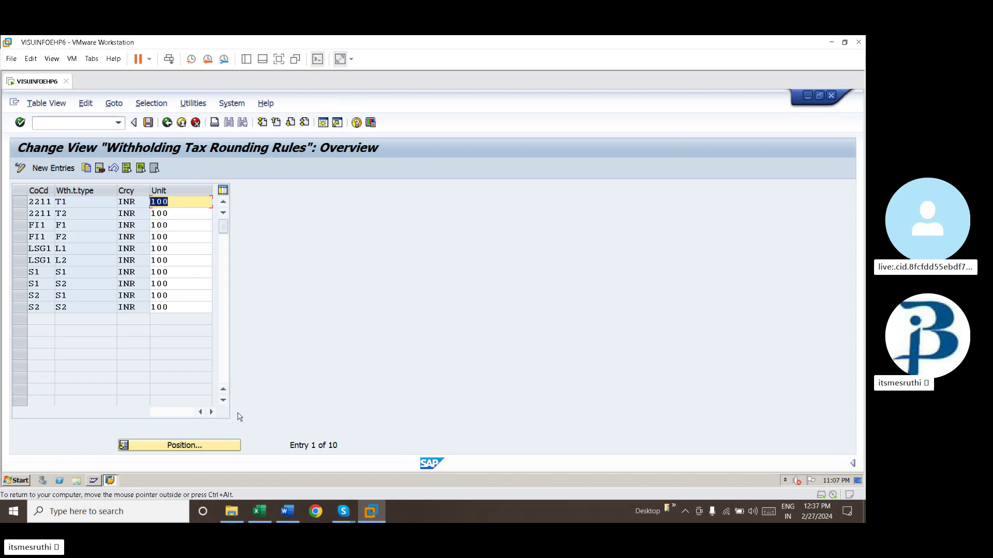
pyautogui.click(287, 513)
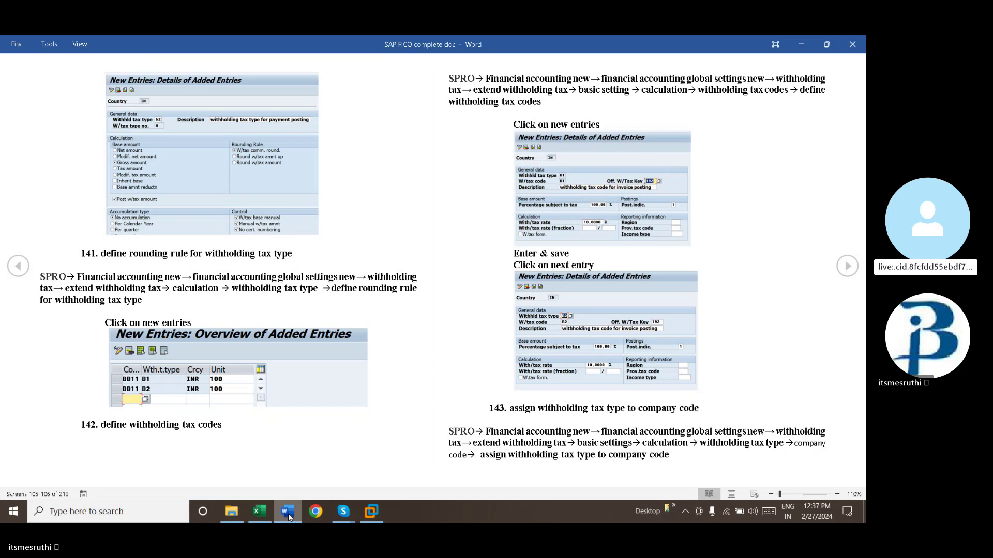
pyautogui.click(371, 506)
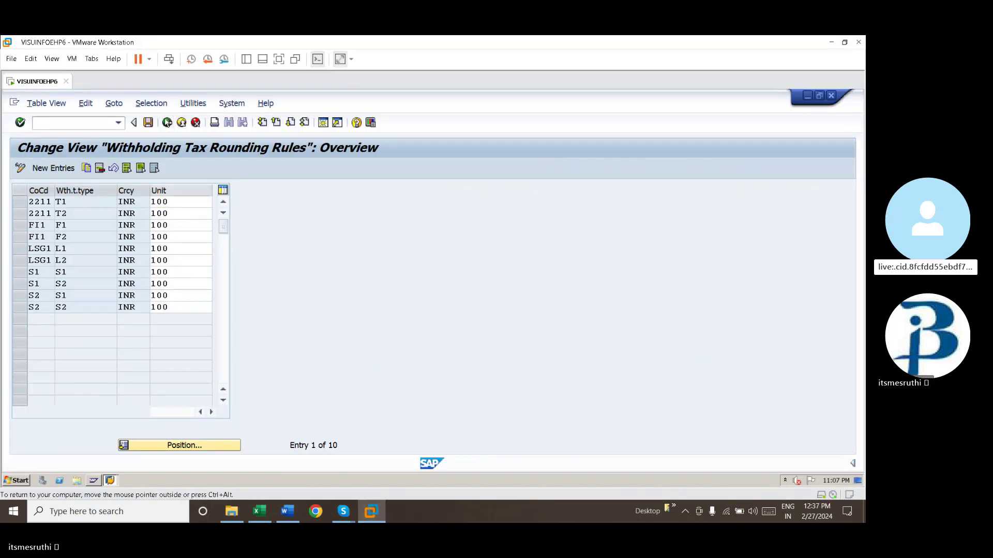
pyautogui.press('F3')
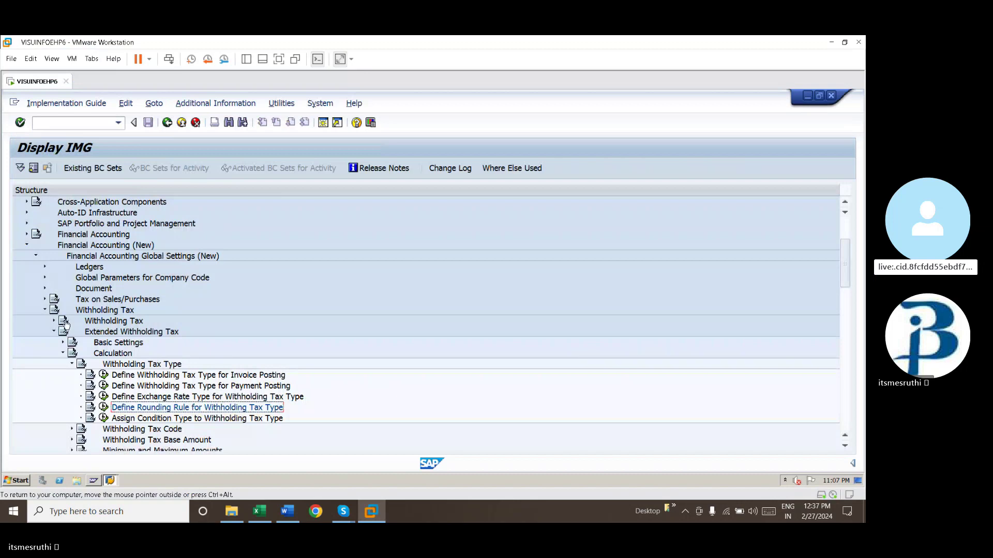
# - Open the Define Withholding Tax Codes activity under Extended Withholding Tax calculation for country key IN
pyautogui.click(72, 364)
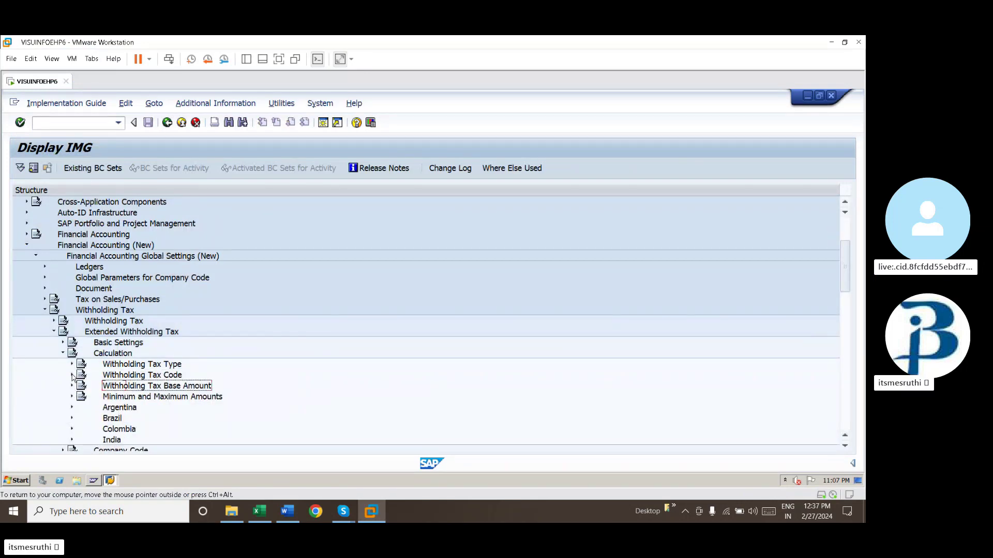
pyautogui.click(72, 375)
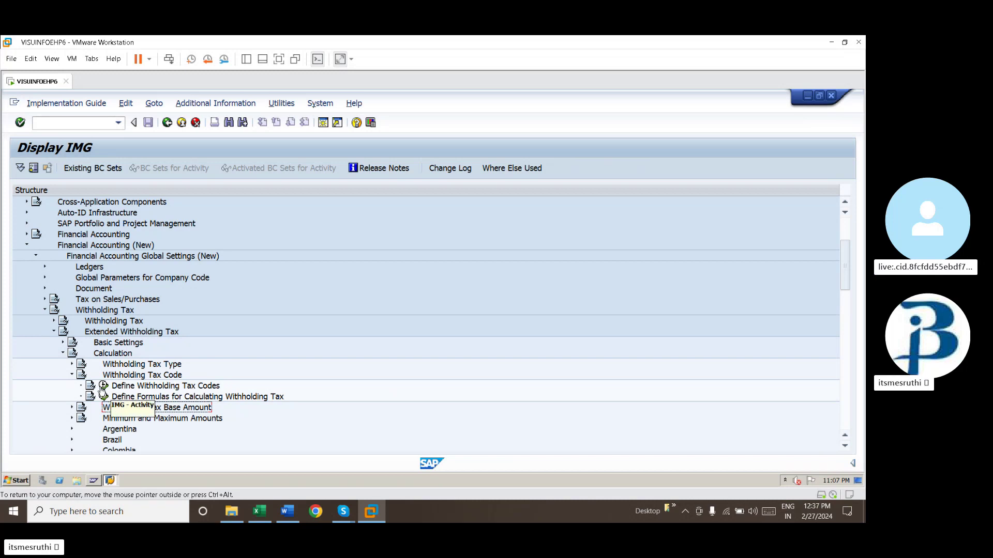
pyautogui.click(104, 386)
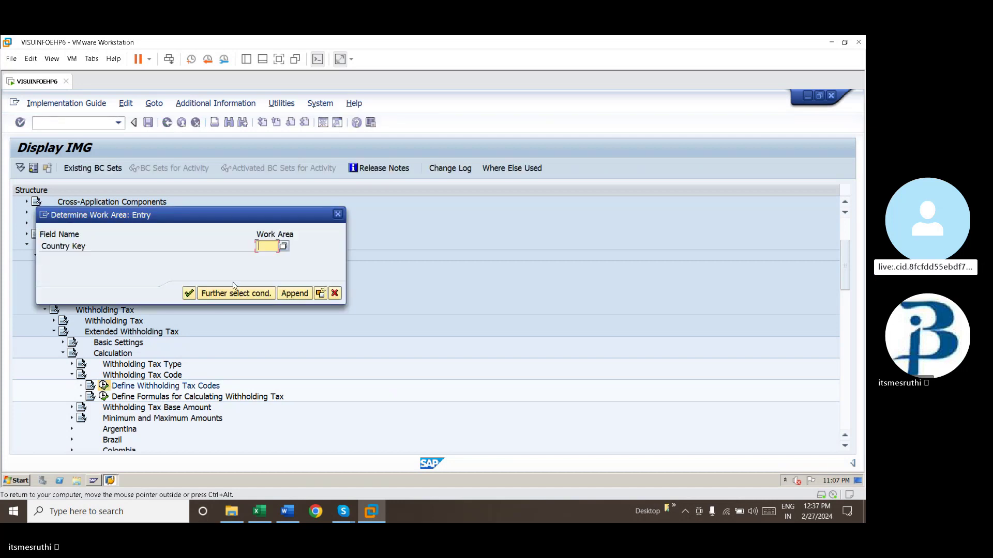
pyautogui.write('in')
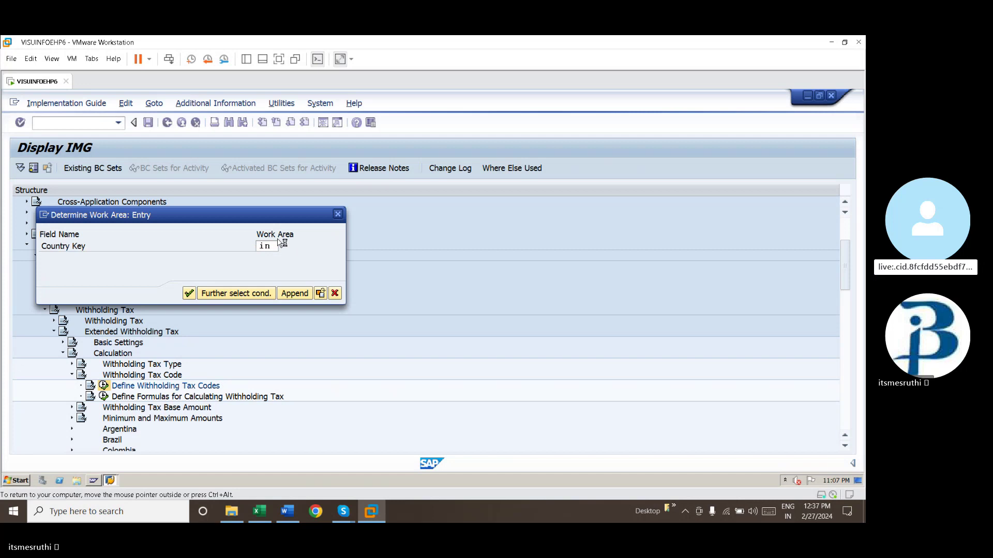
pyautogui.press('Return')
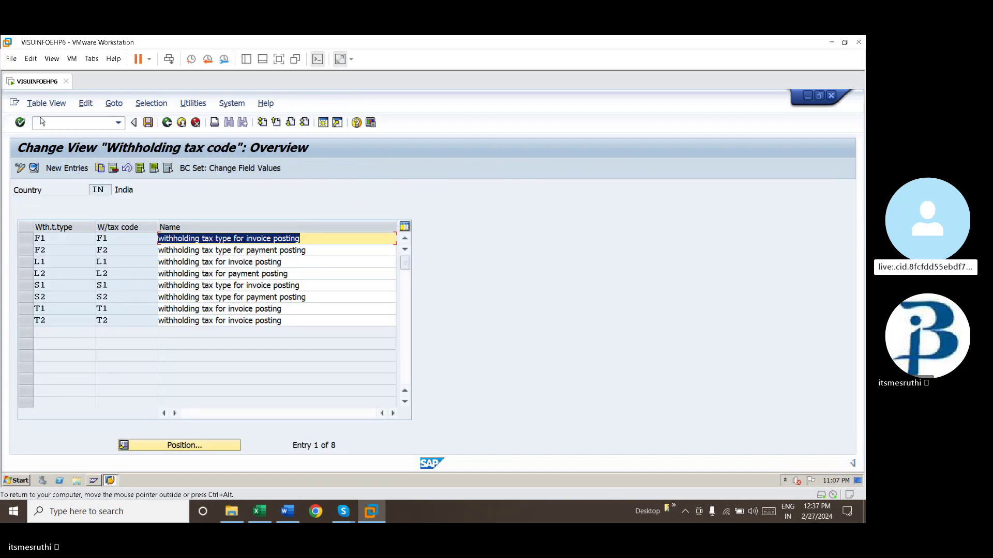
# - Start a new withholding tax code entry with tax type S1, tax code S1 and official withholding tax key 192 (salary)
pyautogui.click(63, 171)
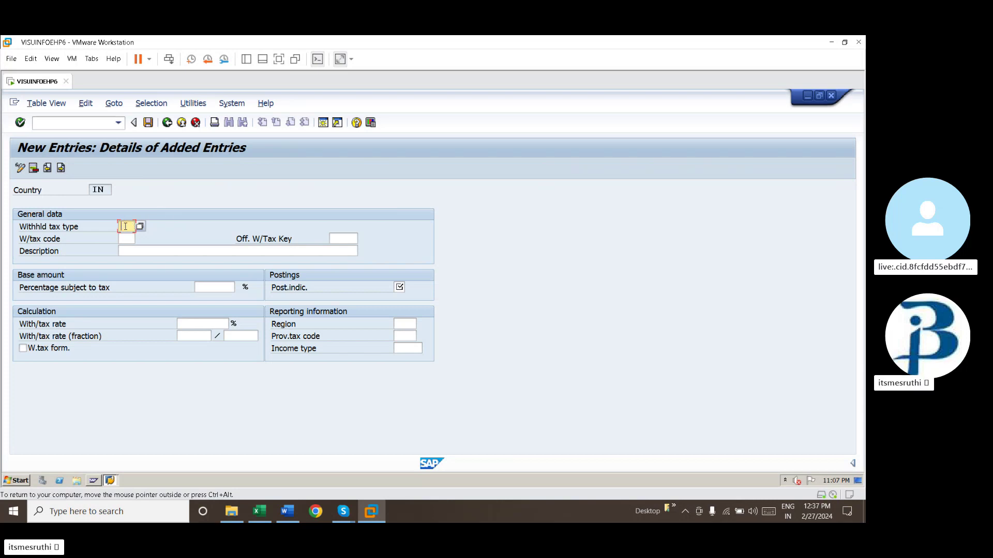
pyautogui.write('e1')
pyautogui.press('Tab')
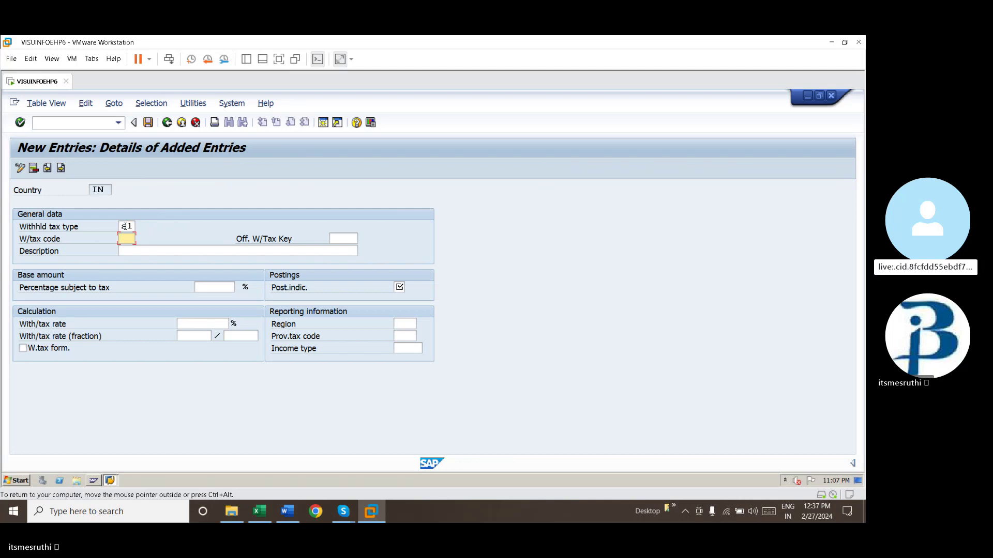
pyautogui.write('s1')
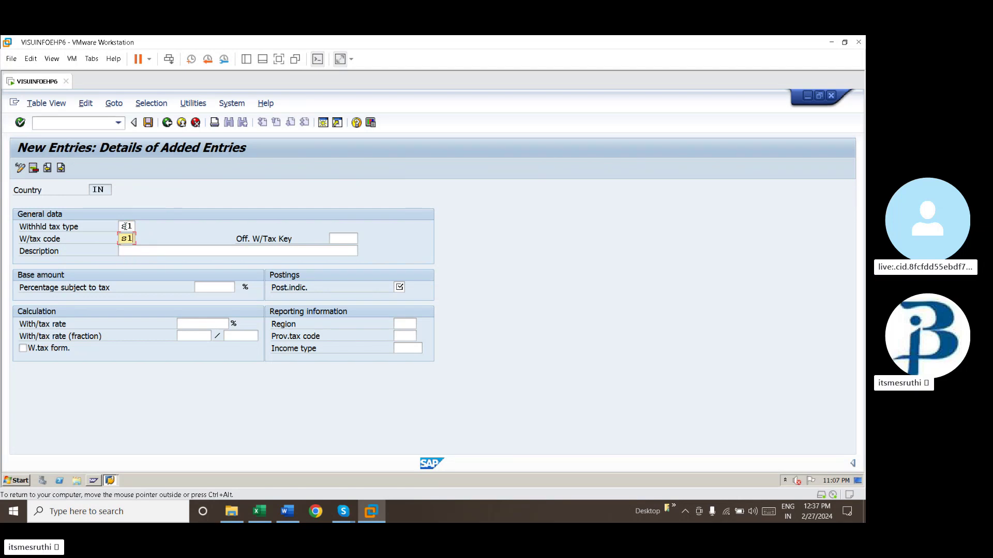
pyautogui.press('Tab')
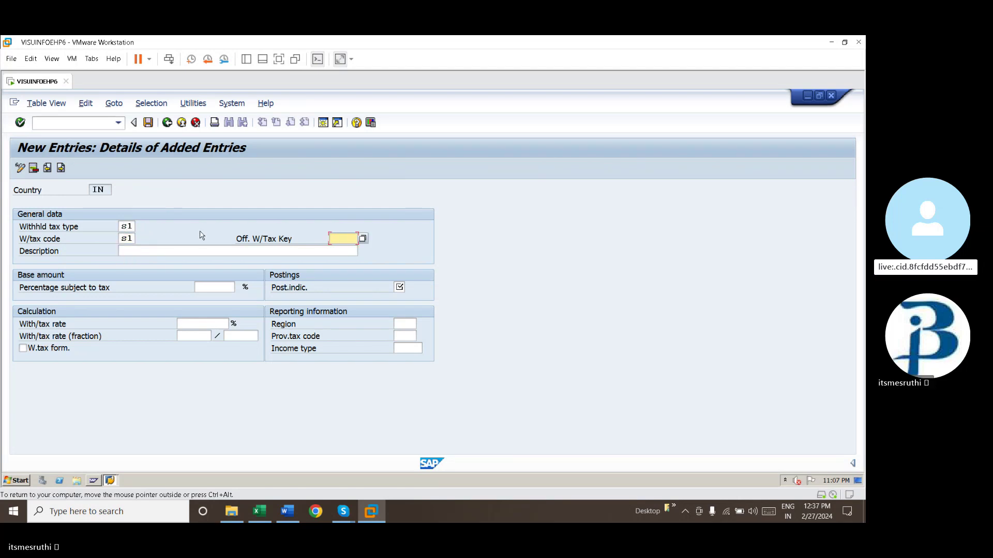
pyautogui.click(363, 239)
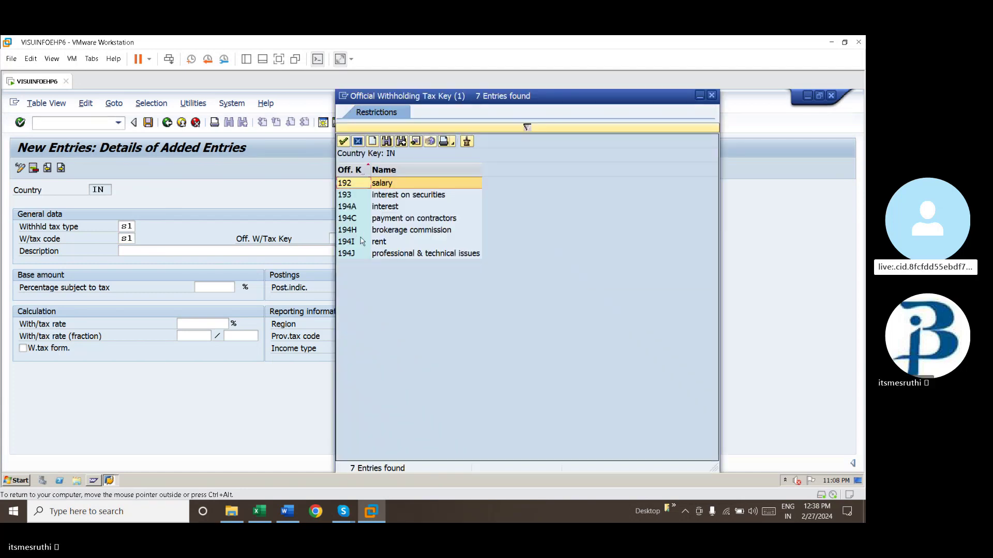
pyautogui.click(350, 184)
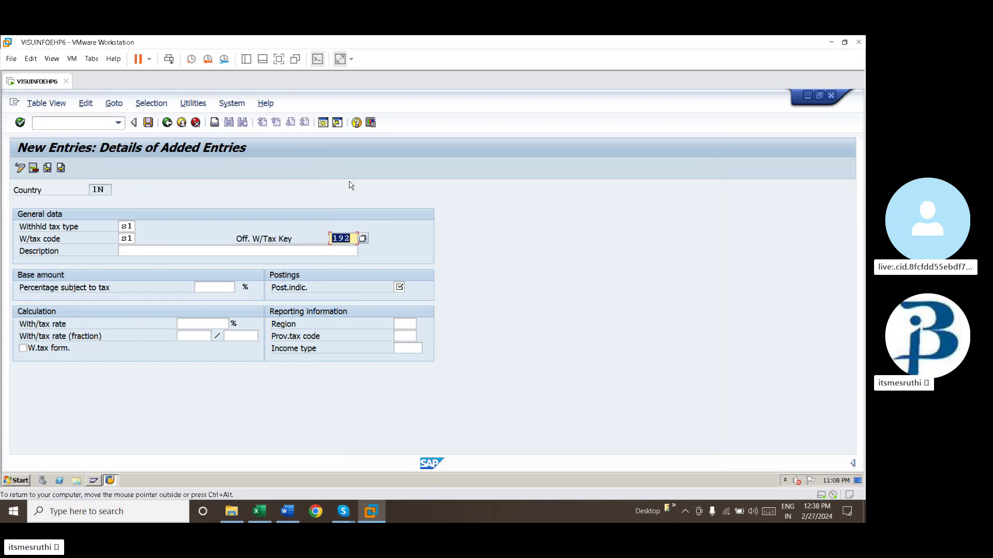
# - Enter "withholding tax type for invoice posting" as the description of the new S1 tax code
pyautogui.click(200, 252)
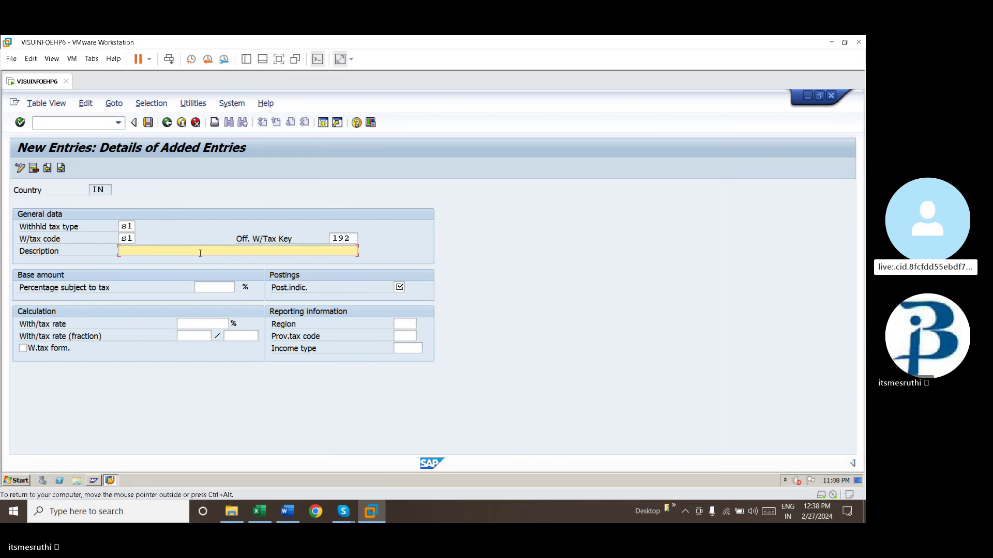
pyautogui.write('w')
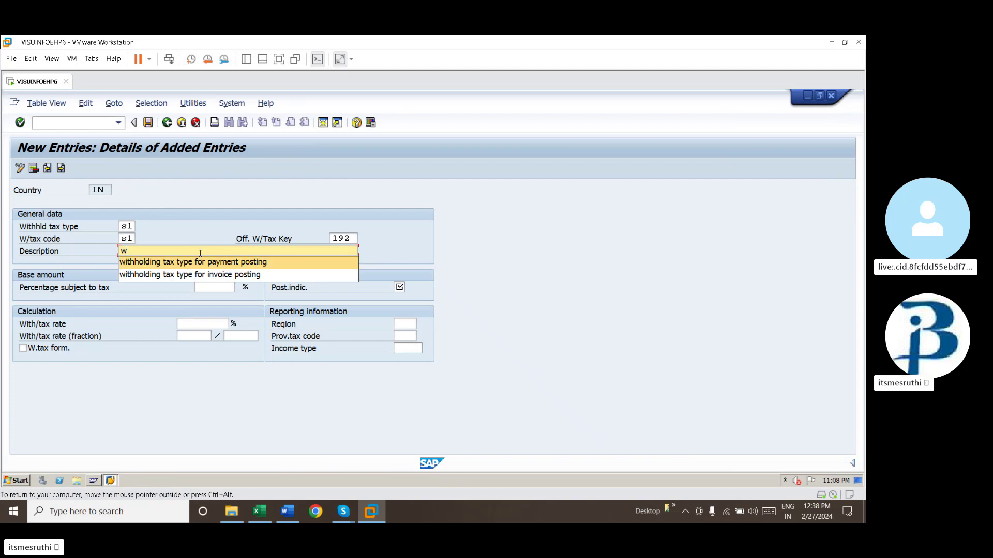
pyautogui.press('Down')
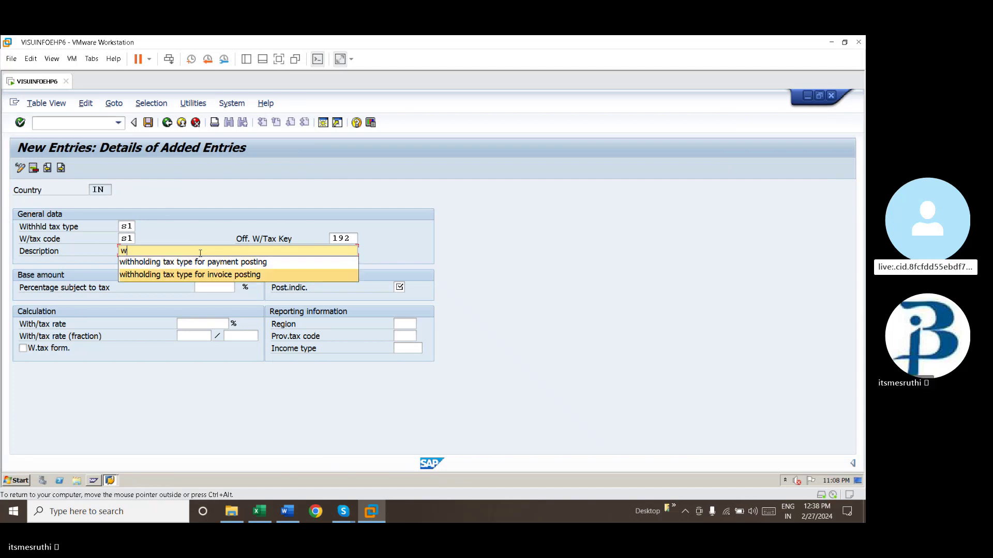
pyautogui.press('Return')
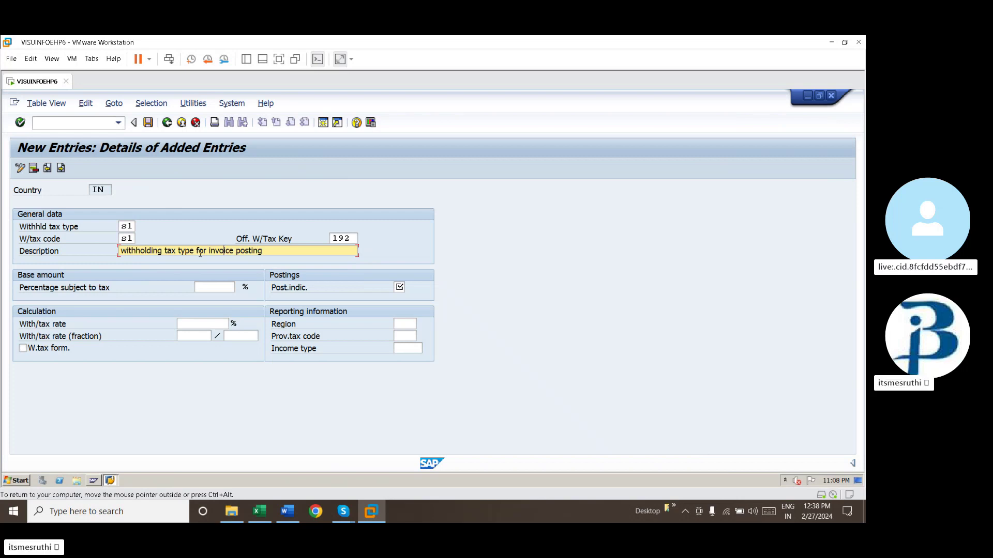
pyautogui.press('Tab')
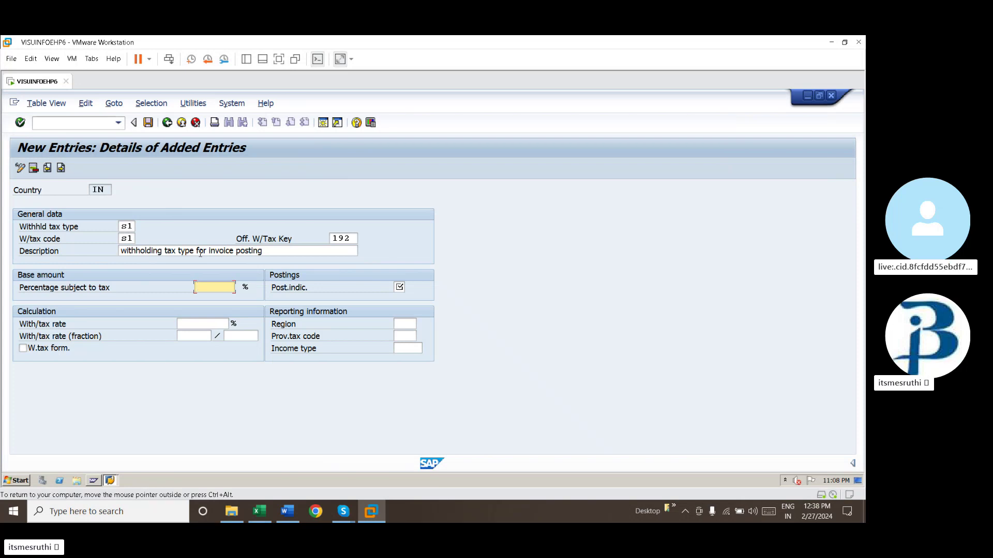
# - Set the percentage subject to tax to 100 and choose posting indicator 1 for standard posting
pyautogui.write('100')
pyautogui.press('Tab')
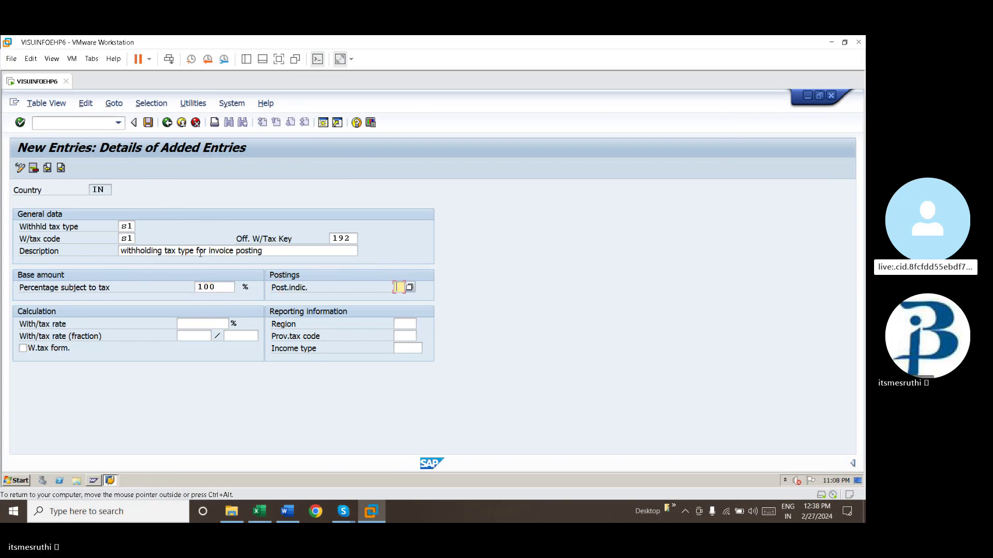
pyautogui.click(409, 287)
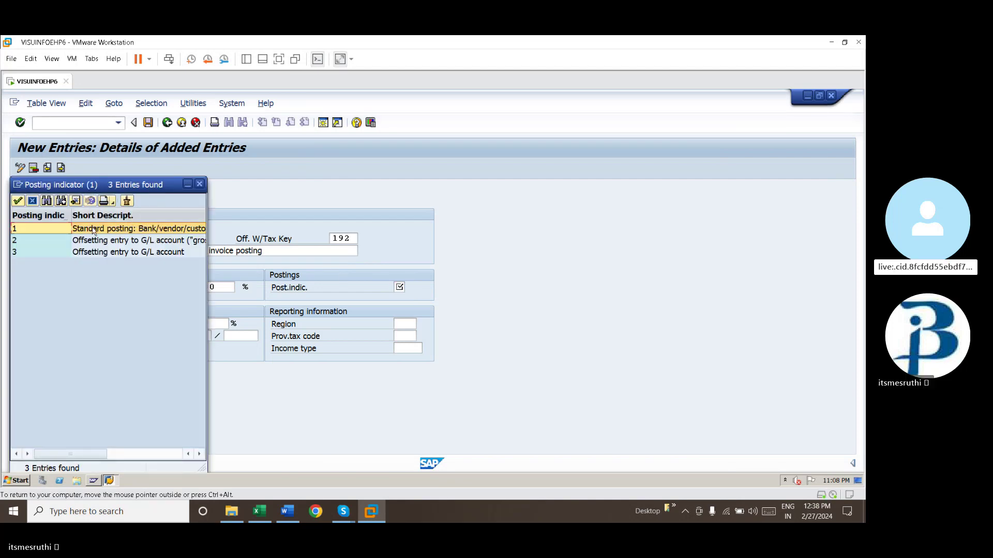
pyautogui.doubleClick(94, 228)
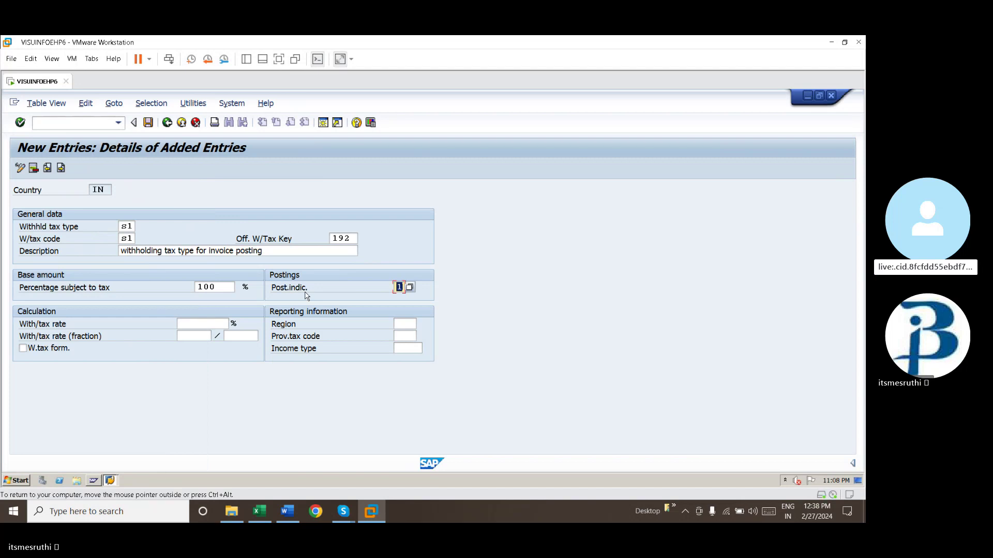
# - Set the withholding tax rate to 10 % and try to confirm the new S1 tax code entry
pyautogui.click(231, 334)
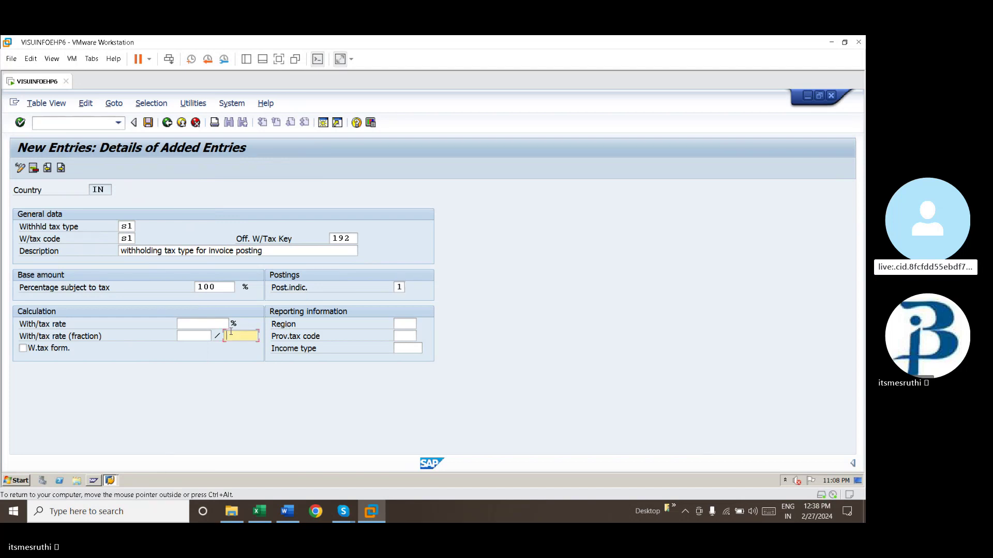
pyautogui.hotkey('shift', 'Tab')
pyautogui.hotkey('shift', 'Tab')
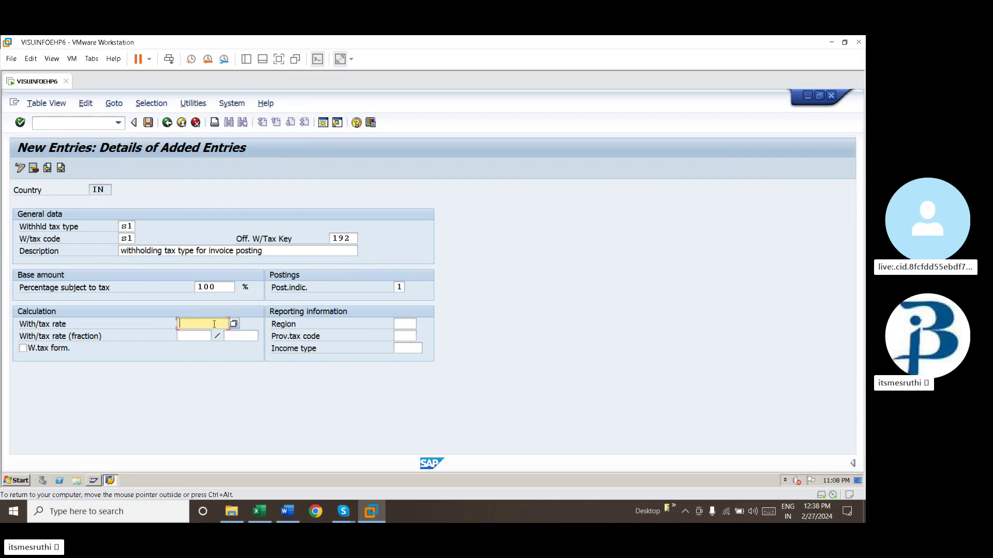
pyautogui.write('10')
pyautogui.press('Return')
pyautogui.press('Return')
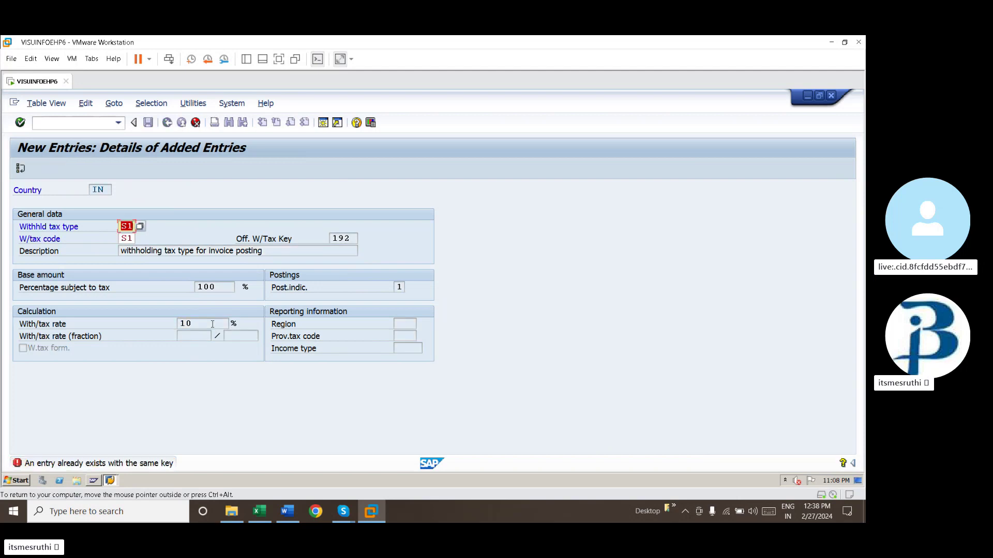
# - Check the available withholding tax types for country IN and discard the new S1 tax code entry
pyautogui.click(140, 227)
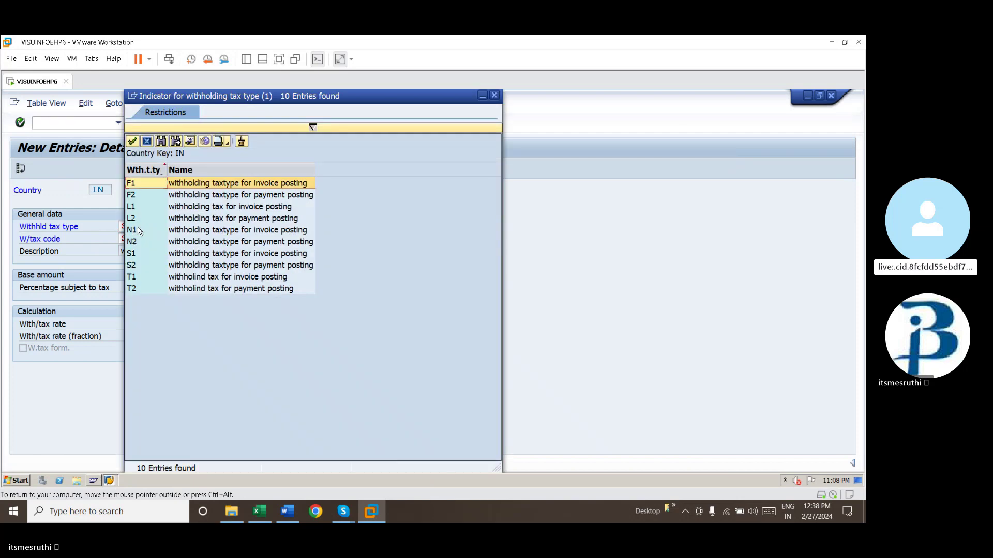
pyautogui.click(140, 266)
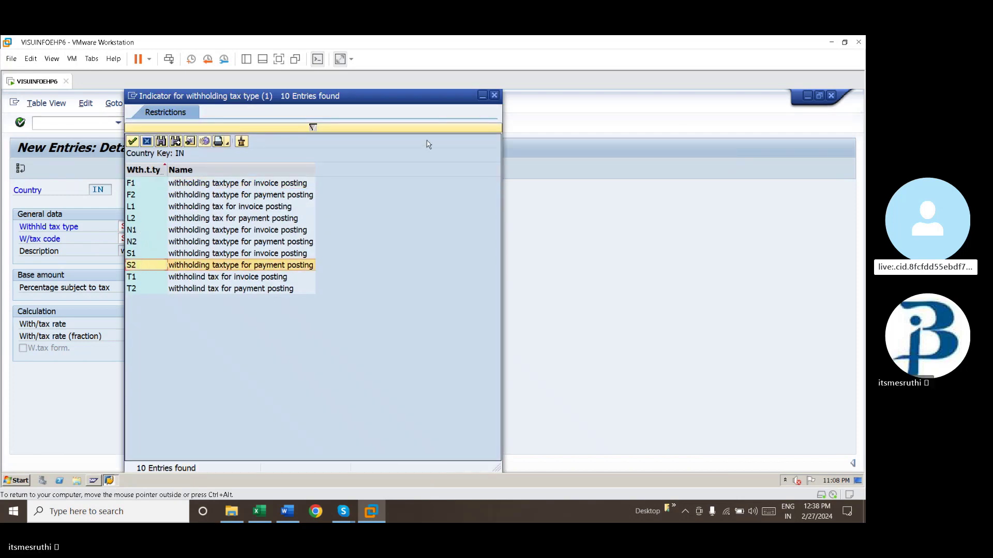
pyautogui.click(494, 96)
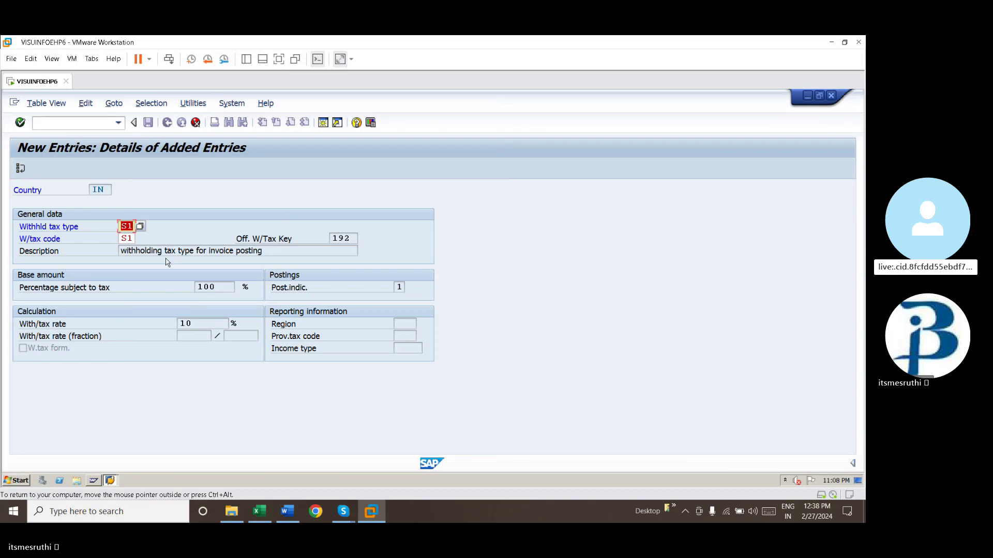
pyautogui.click(201, 128)
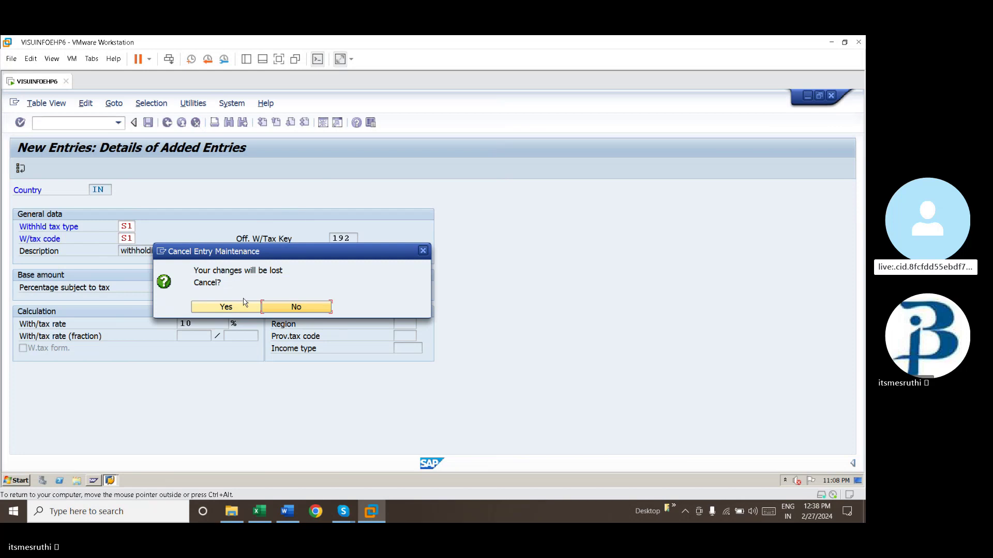
pyautogui.click(245, 304)
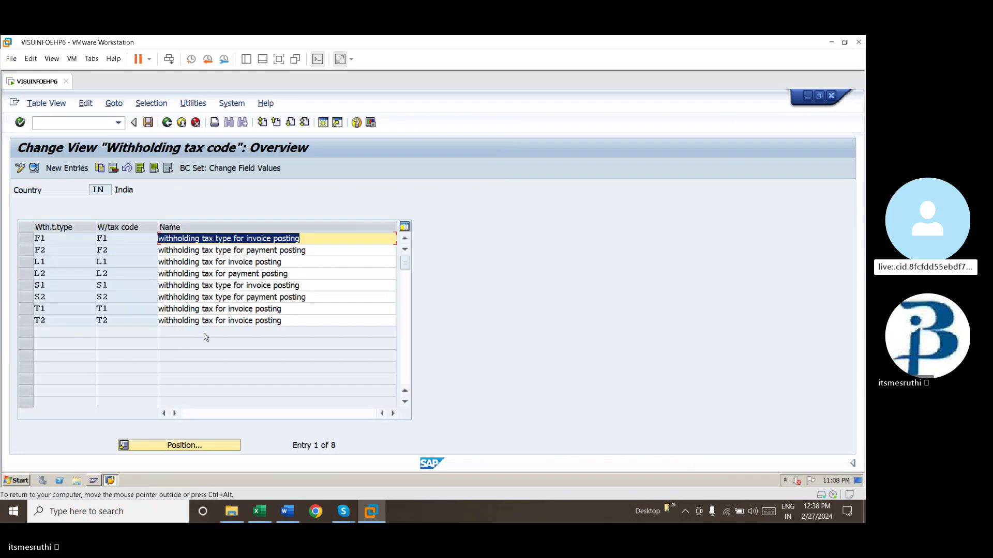
# - Review the details of existing tax codes L2 and S1, and the official withholding tax keys offered for S1, picking 192 (salary)
pyautogui.doubleClick(133, 274)
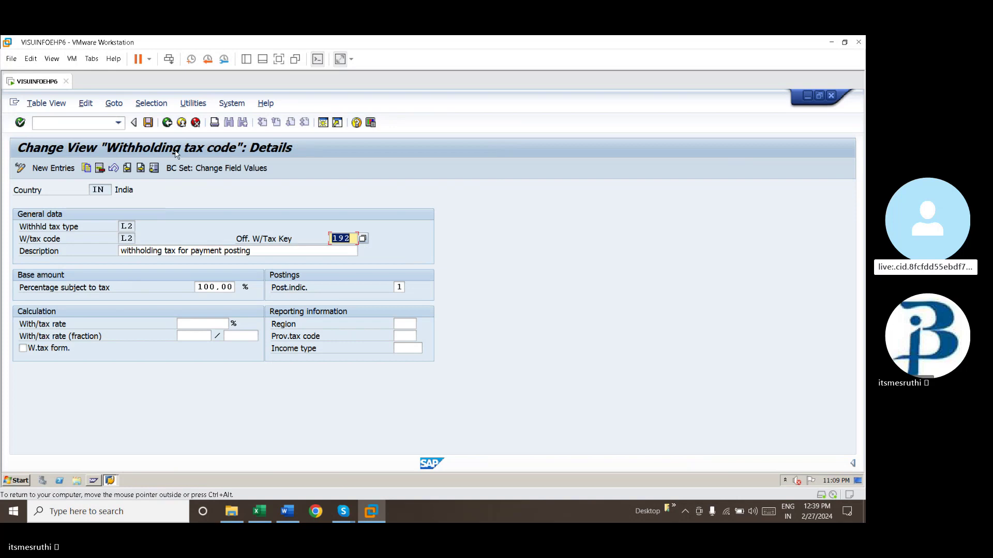
pyautogui.click(167, 122)
pyautogui.doubleClick(134, 285)
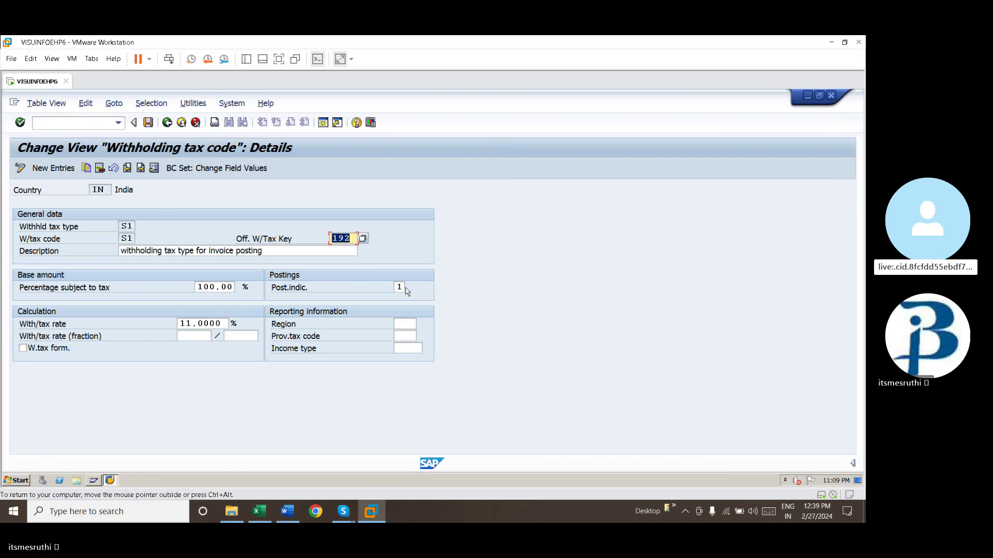
pyautogui.click(365, 240)
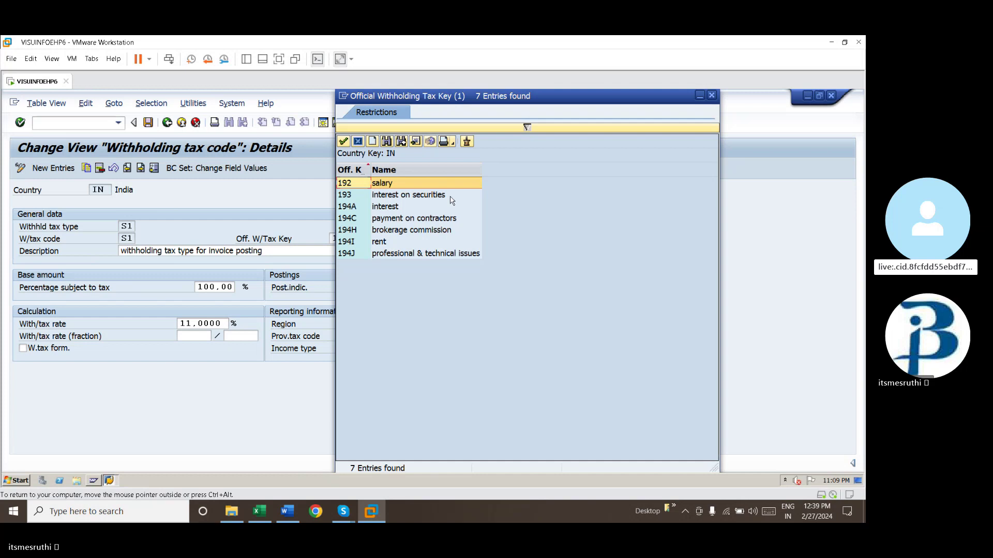
pyautogui.doubleClick(425, 184)
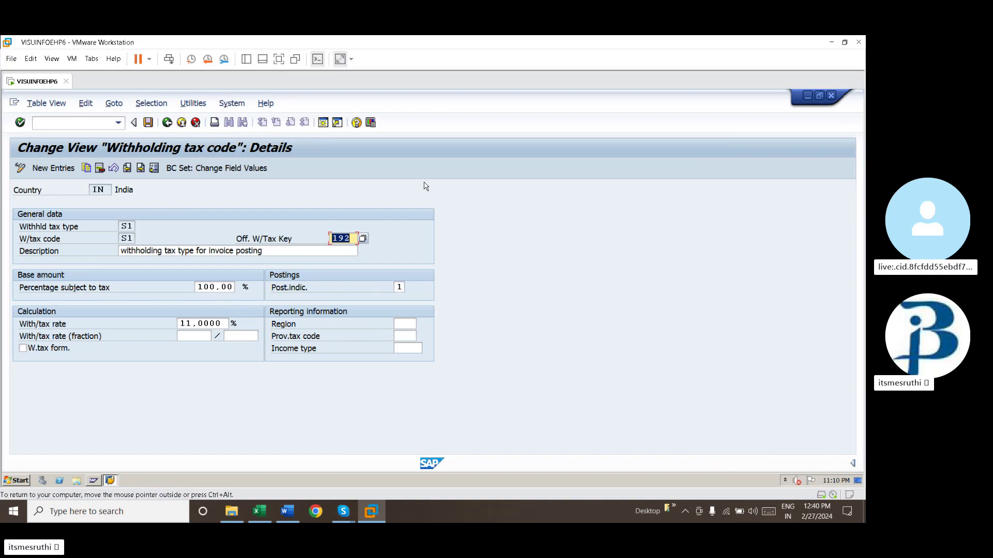
# - Check the available posting indicators for tax code S1, keep indicator 1 for standard posting, and return to the tax code overview
pyautogui.click(402, 288)
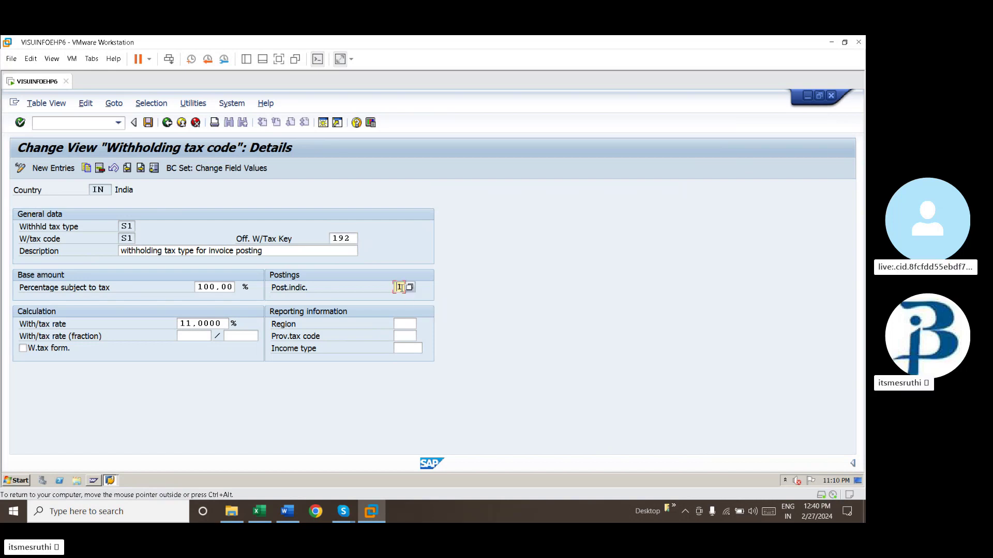
pyautogui.click(409, 288)
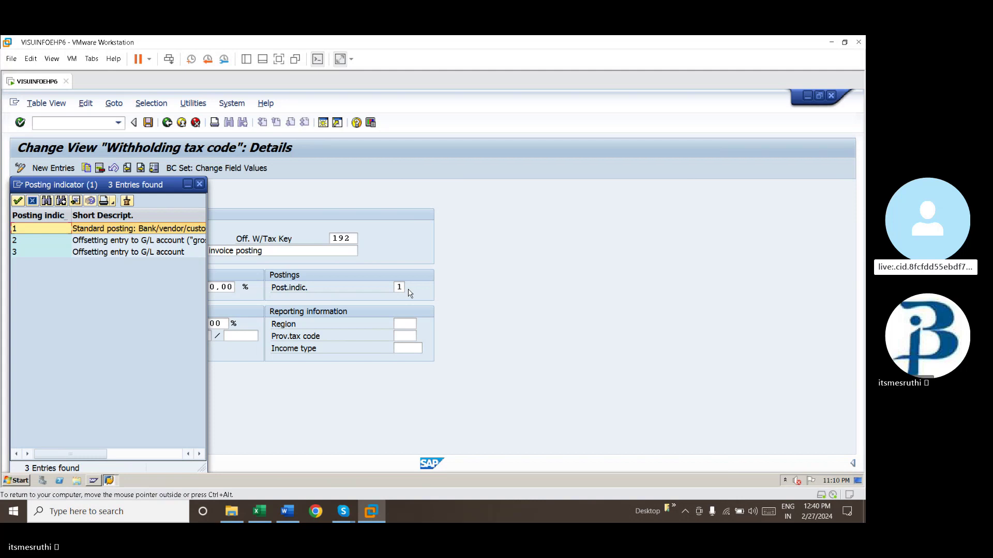
pyautogui.press('Return')
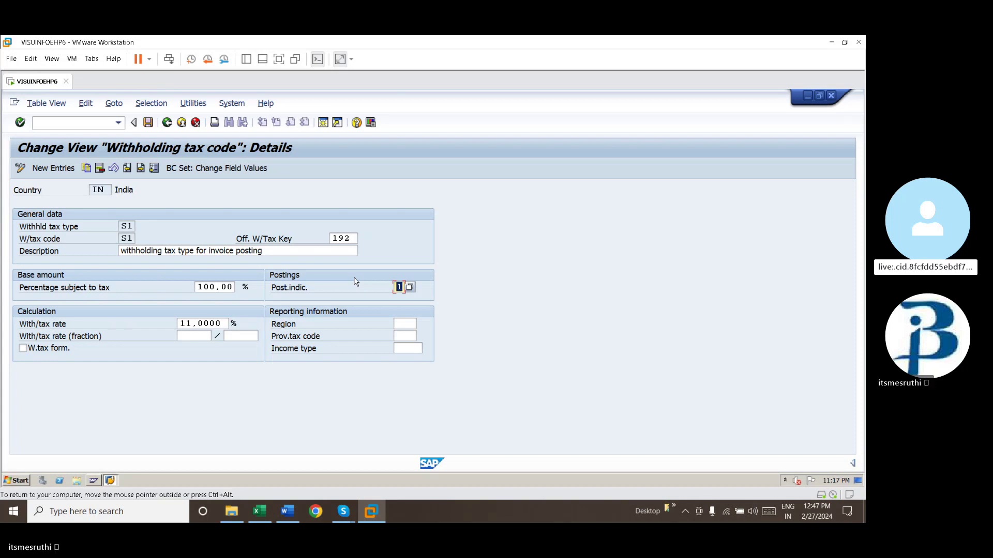
pyautogui.click(170, 126)
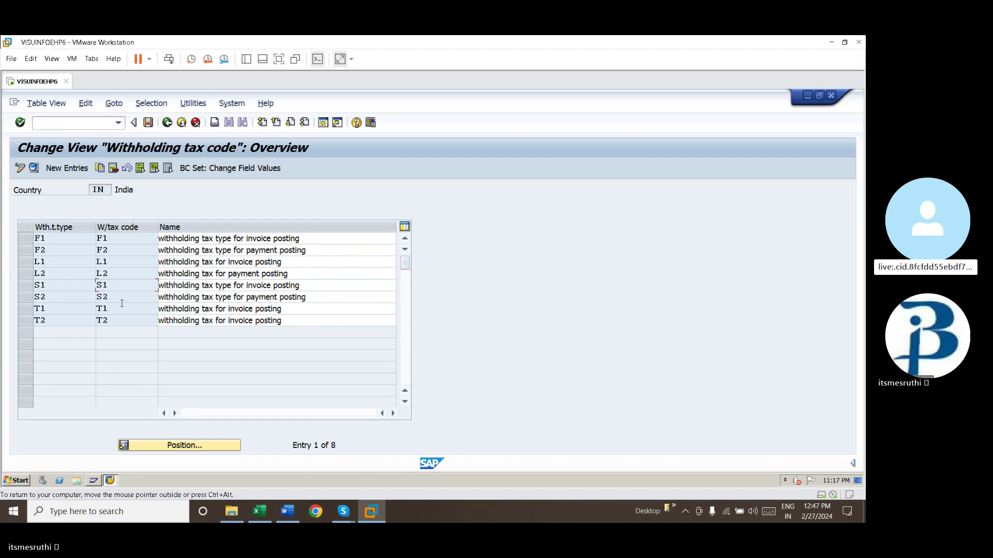
# - Open the details of tax code S2 for payment posting and save them under the proposed customizing request
pyautogui.doubleClick(127, 297)
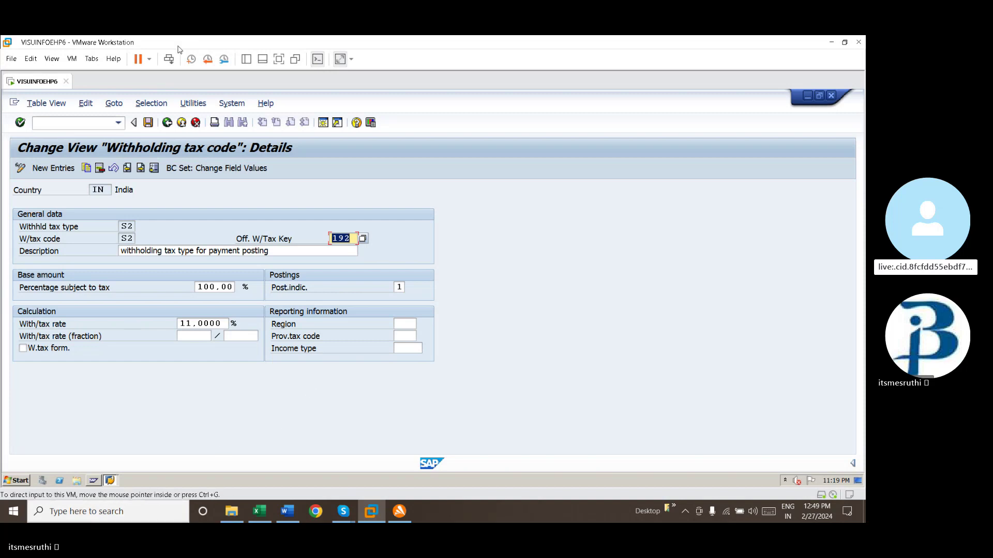
pyautogui.click(153, 123)
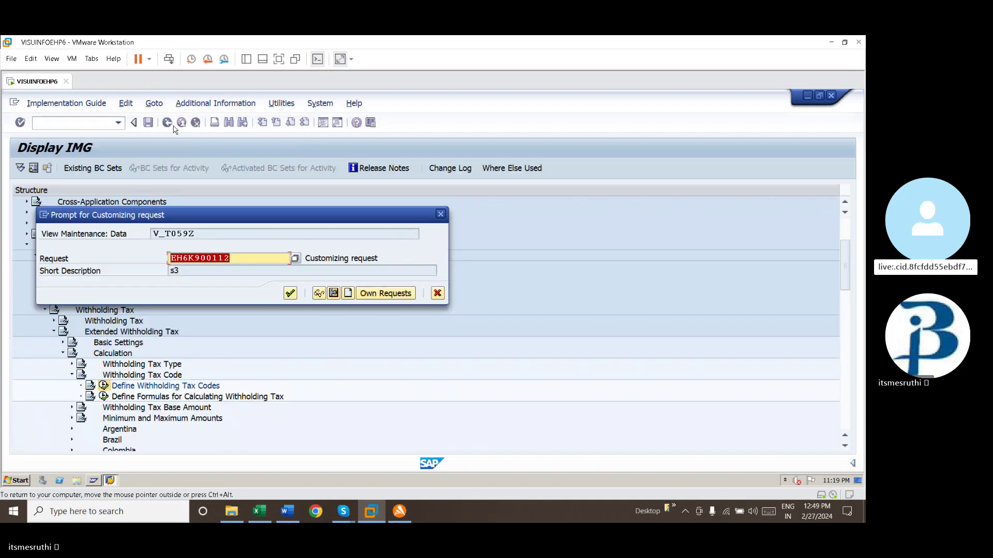
pyautogui.click(291, 295)
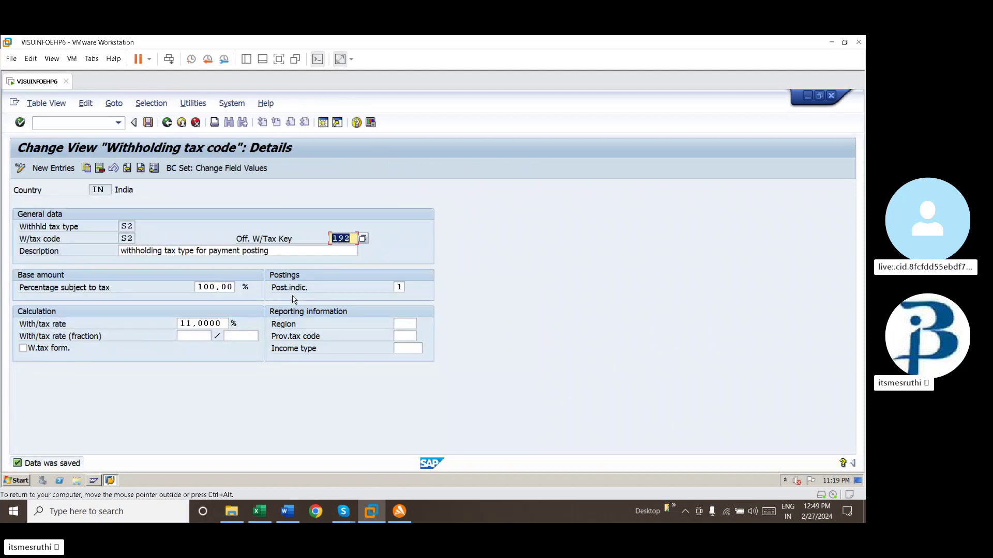
# - Open the details of tax code S1 for invoice posting, save them and return to the tax code overview
pyautogui.click(167, 123)
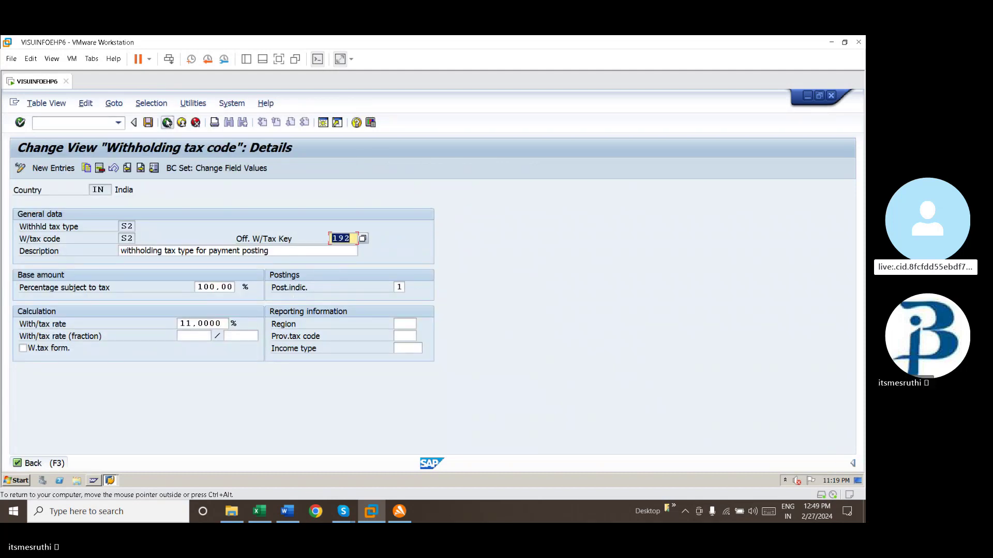
pyautogui.doubleClick(130, 286)
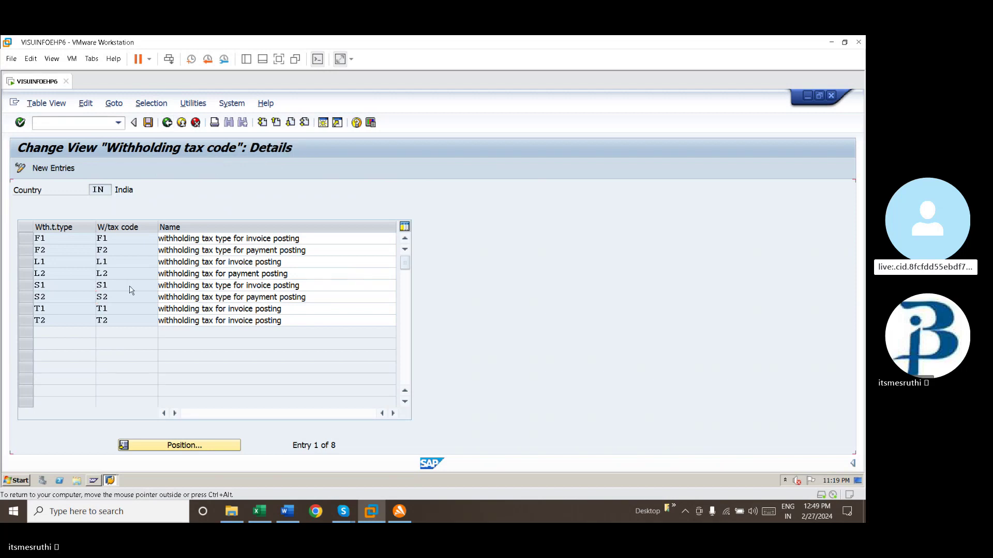
pyautogui.click(148, 123)
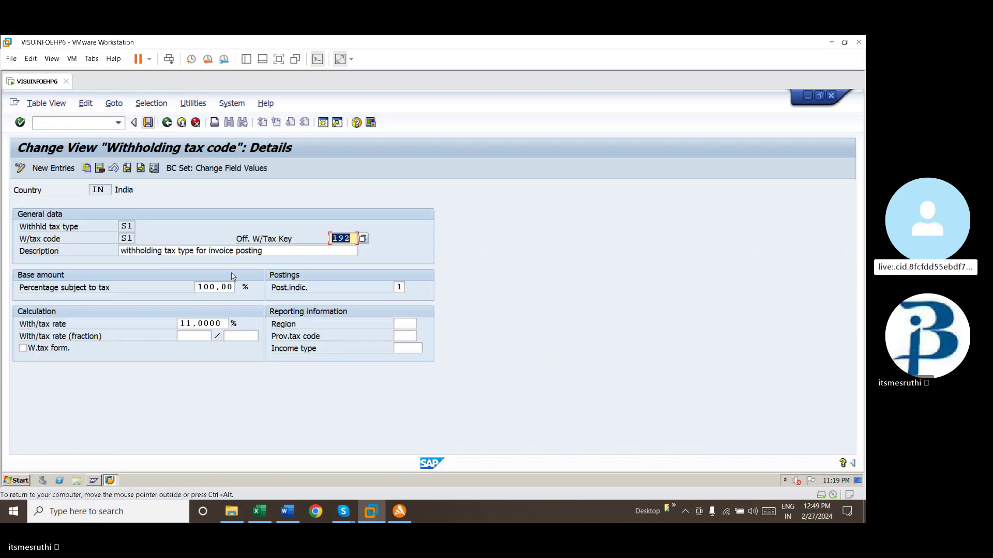
pyautogui.click(168, 123)
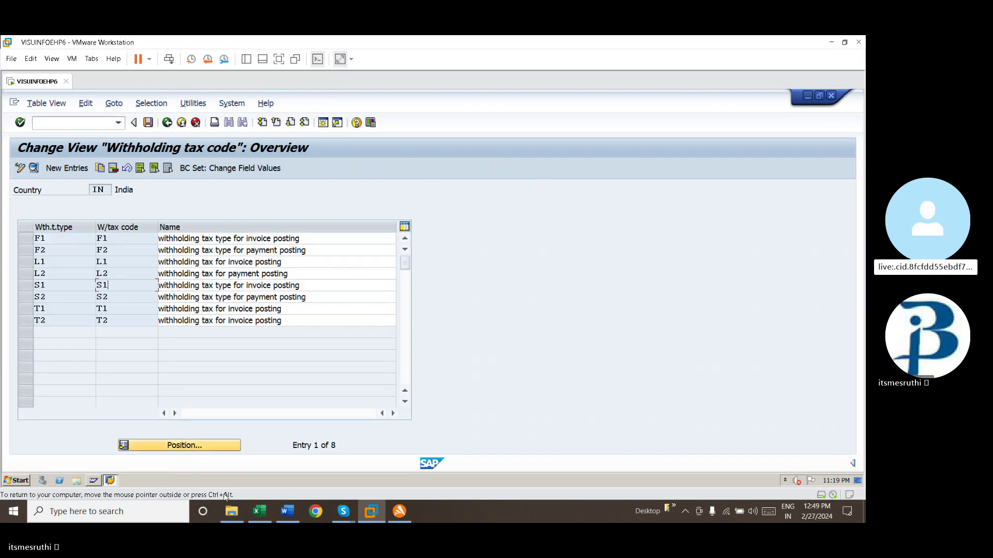
# - Look up the path for assigning withholding tax types to company codes in the Word document, and leave the tax code overview
pyautogui.click(299, 514)
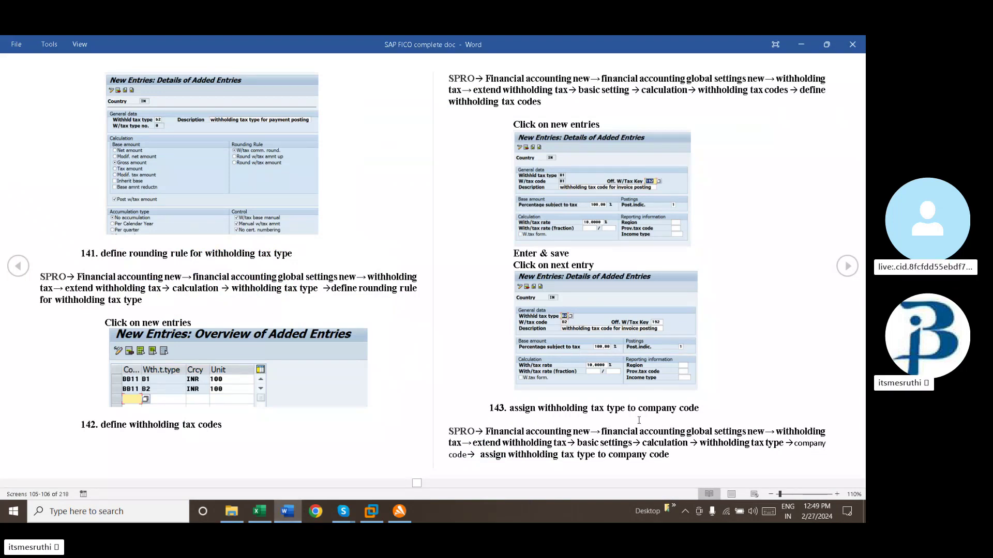
pyautogui.click(370, 512)
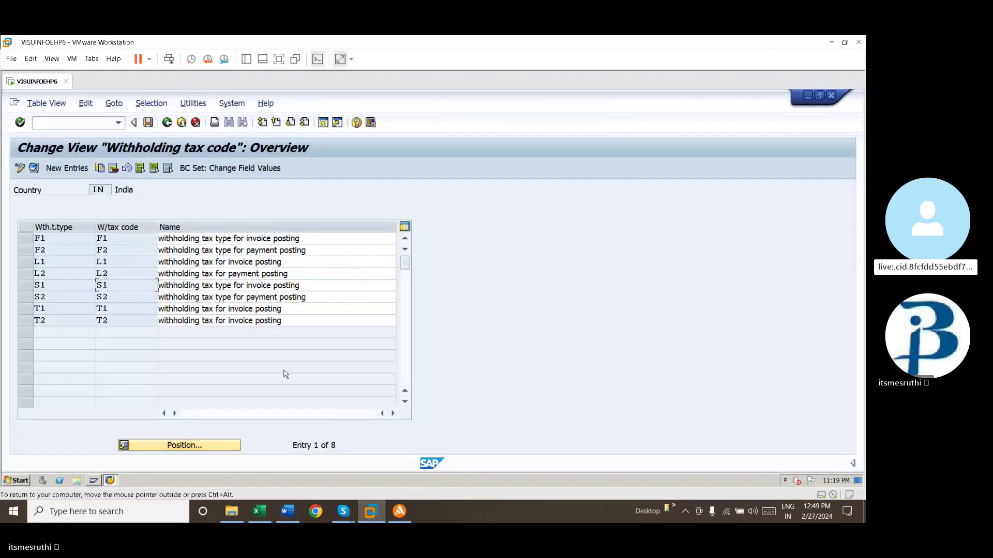
pyautogui.click(168, 123)
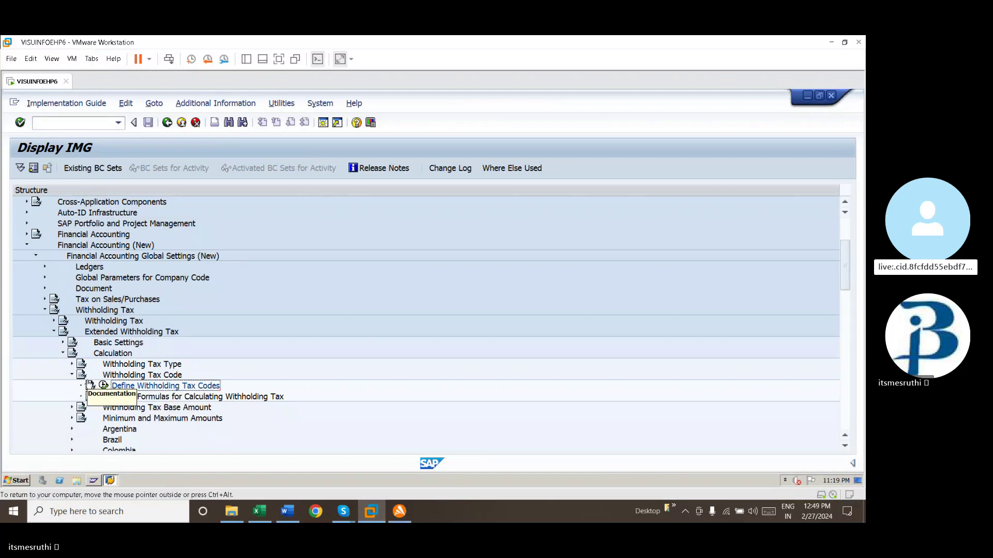
# - Open the Assign Withholding Tax Types to Company Codes activity in the Company Code node of Extended Withholding Tax
pyautogui.click(72, 375)
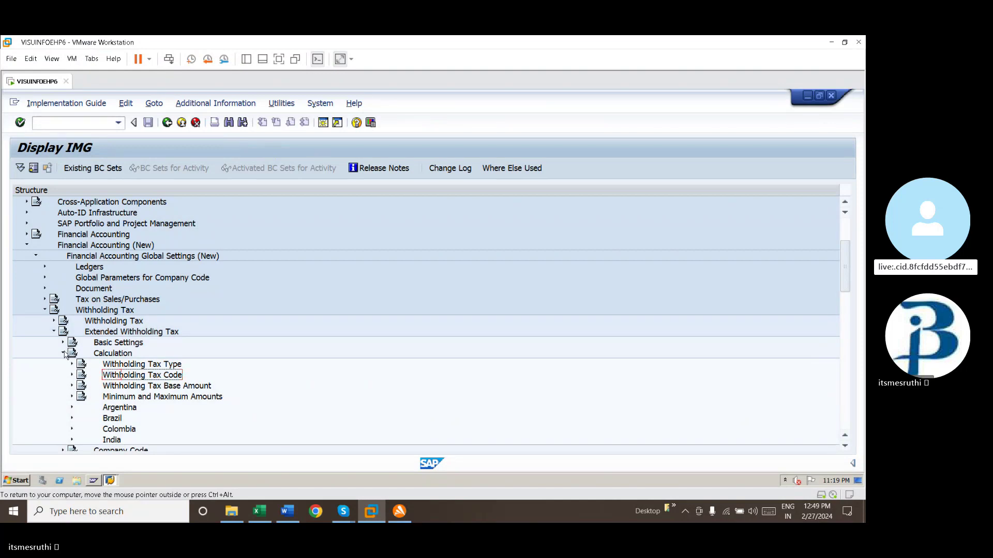
pyautogui.click(64, 355)
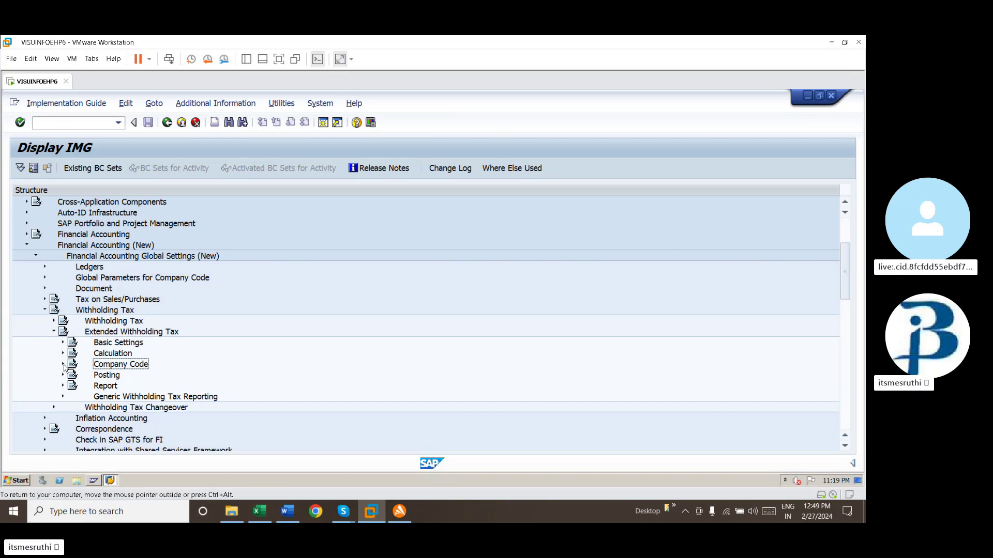
pyautogui.click(63, 364)
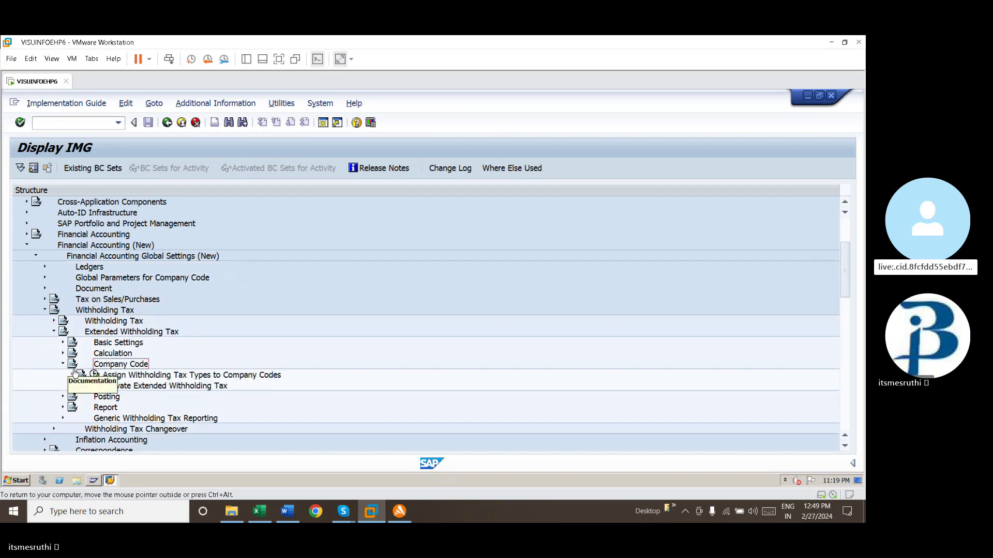
pyautogui.click(54, 321)
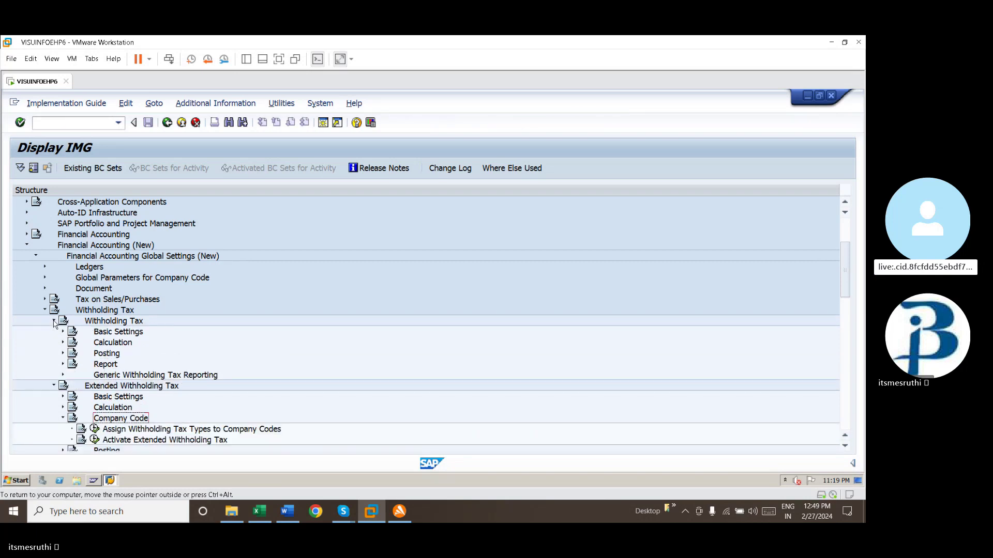
pyautogui.click(54, 321)
pyautogui.click(54, 332)
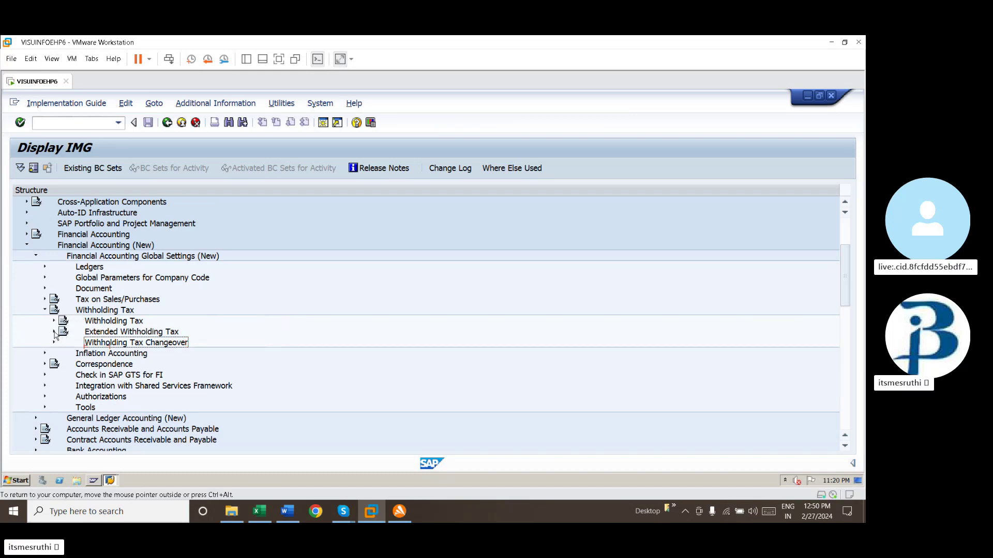
pyautogui.click(55, 332)
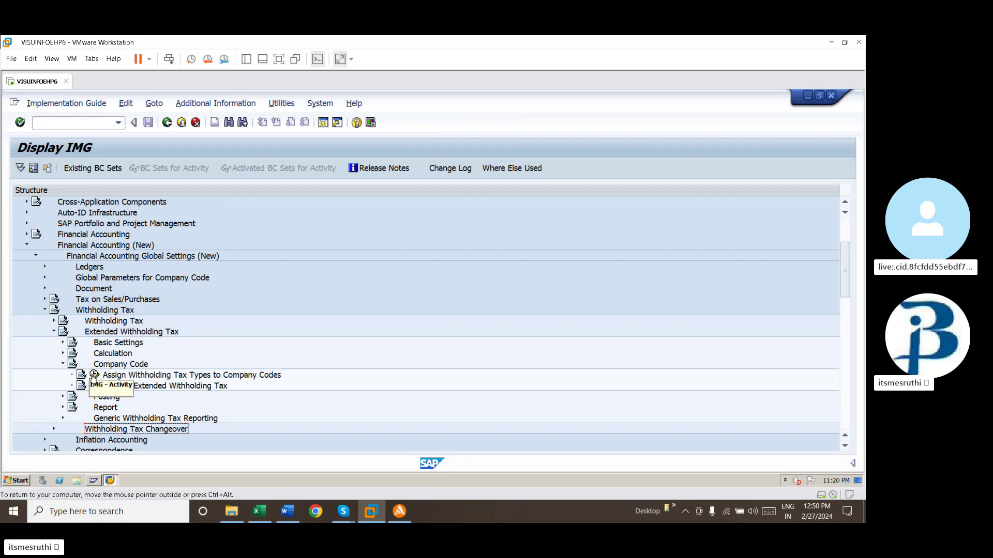
pyautogui.click(95, 376)
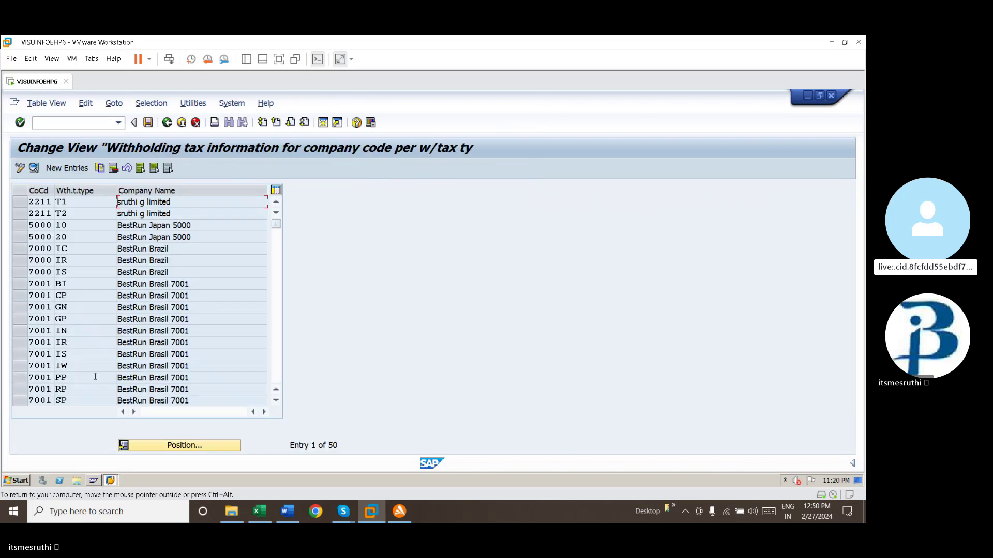
# - Create a new entry for company code S2 with withholding tax type S1 and mark it as withholding tax agent
pyautogui.click(82, 175)
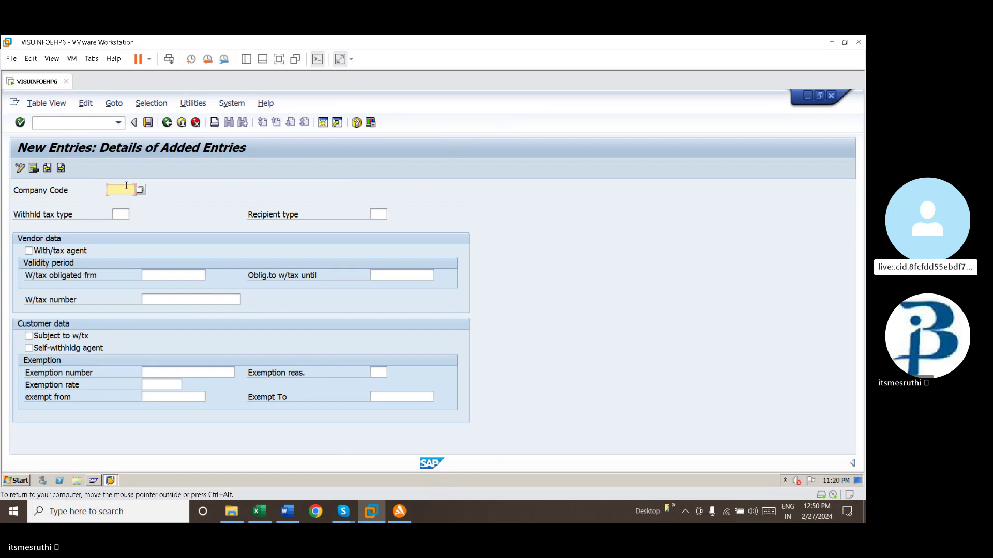
pyautogui.write('s2')
pyautogui.press('Tab')
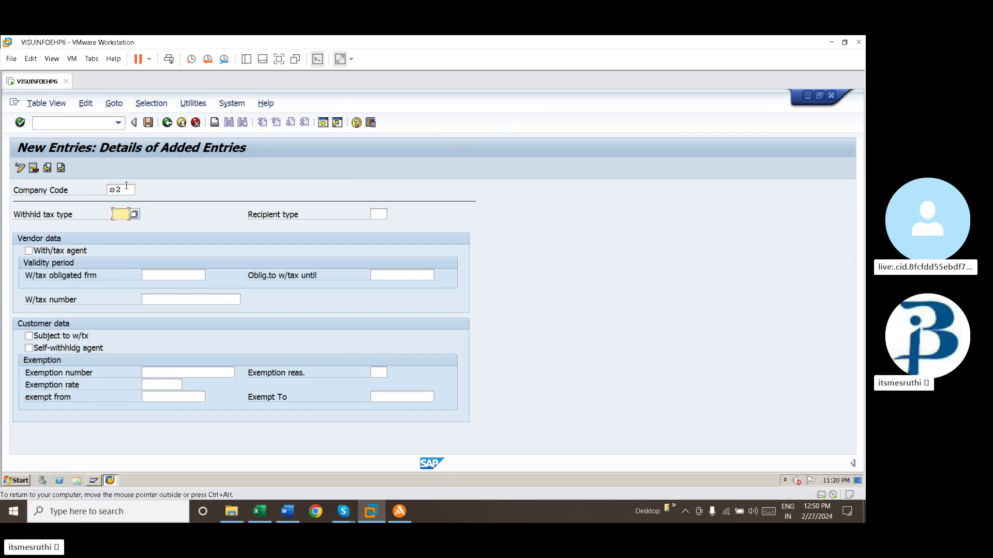
pyautogui.write('s1')
pyautogui.press('Tab')
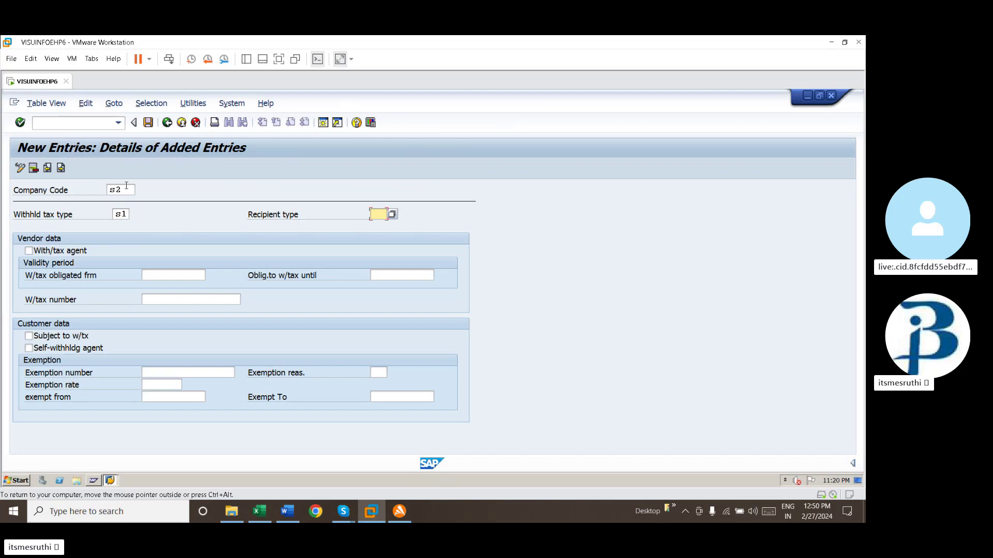
pyautogui.press('Tab')
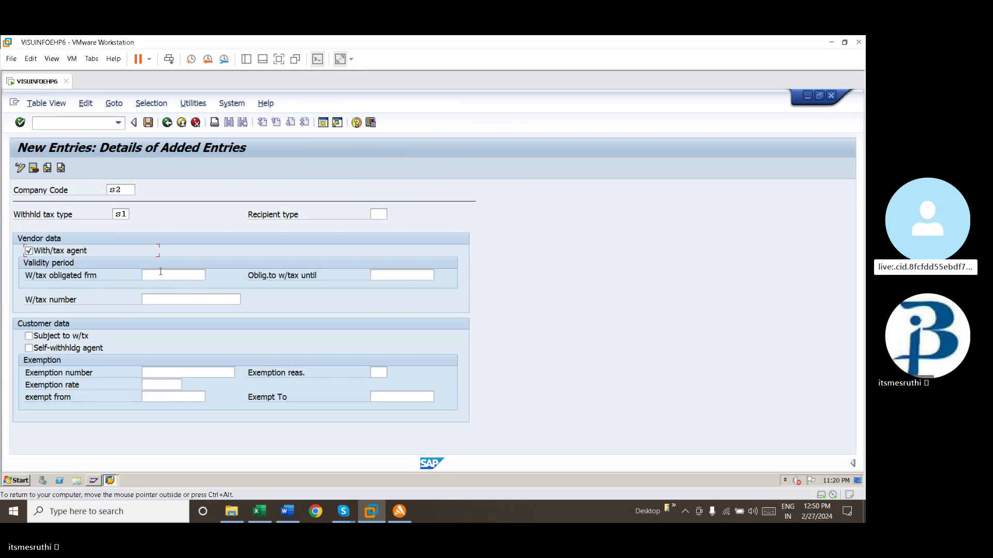
# - Set the vendor validity period for the withholding tax obligation from 27.02.2024 until 31.03.9999
pyautogui.click(161, 270)
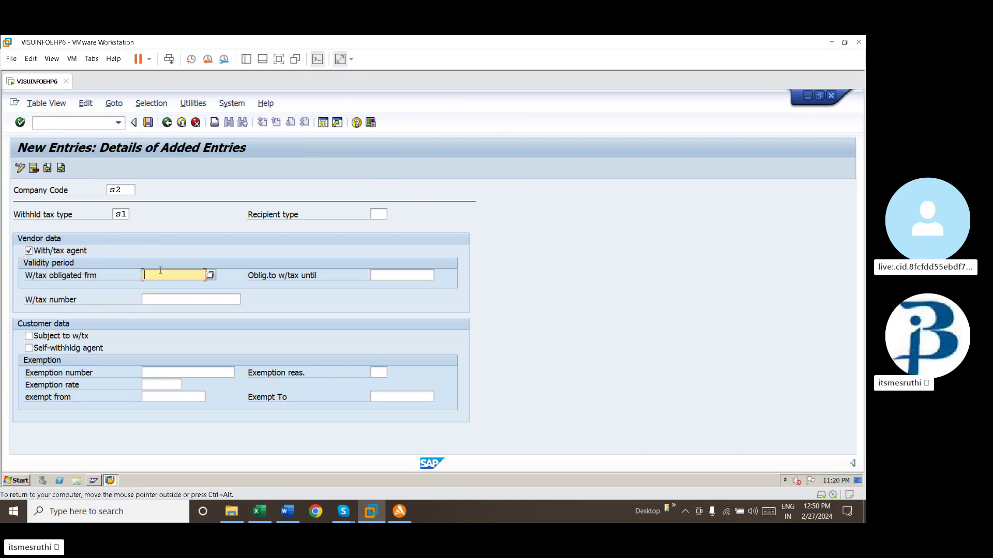
pyautogui.write('27')
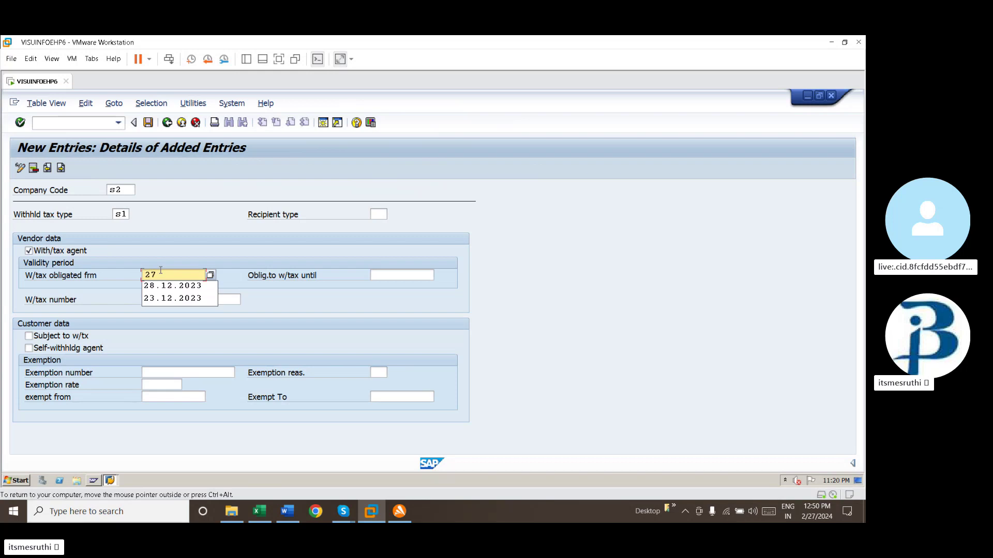
pyautogui.write('.02.2002')
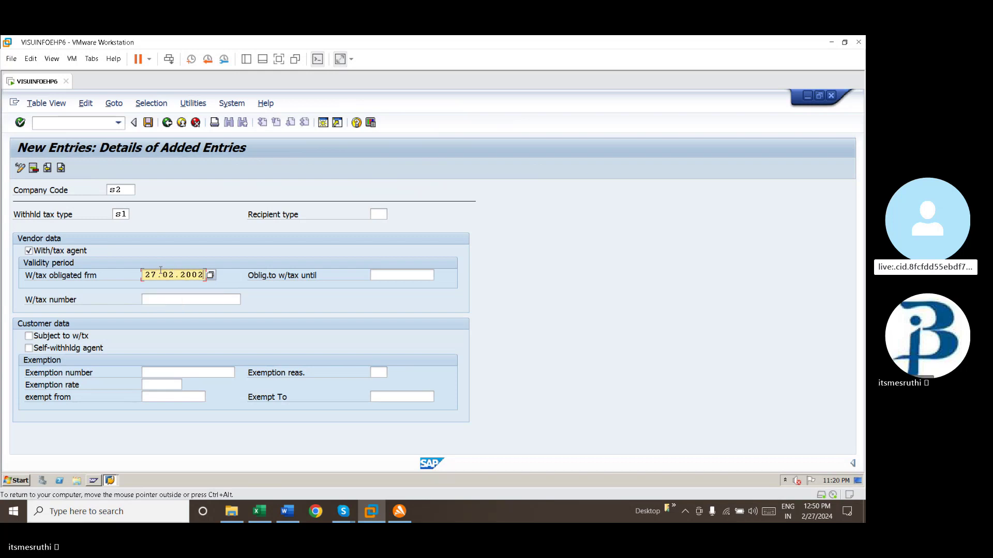
pyautogui.press('BackSpace')
pyautogui.press('BackSpace')
pyautogui.write('24')
pyautogui.press('Tab')
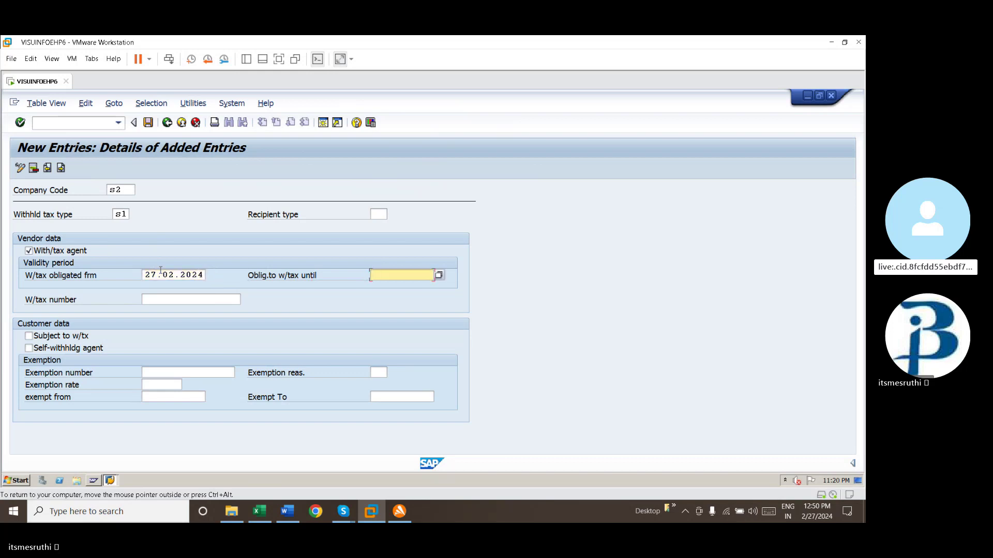
pyautogui.write('3')
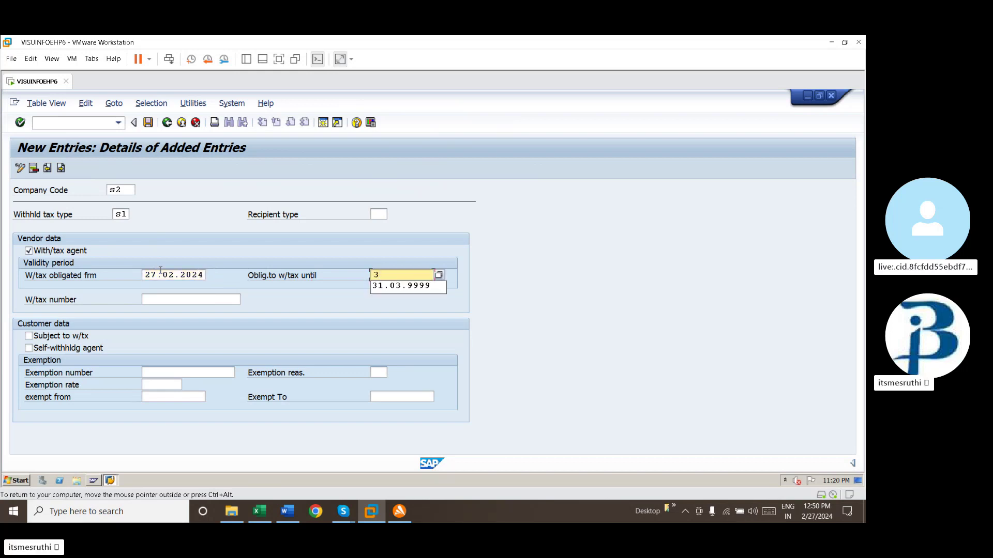
pyautogui.press('Down')
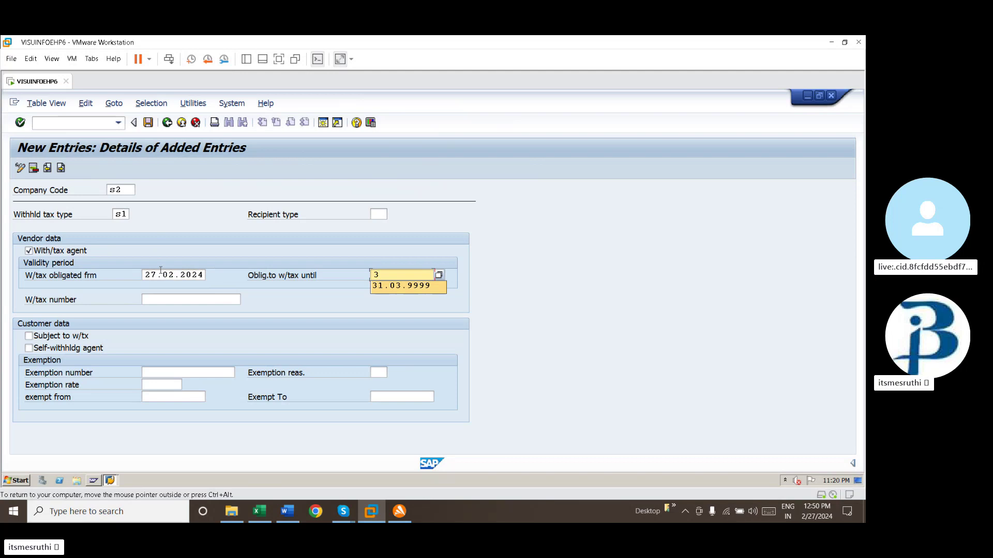
pyautogui.press('Return')
pyautogui.press('Tab')
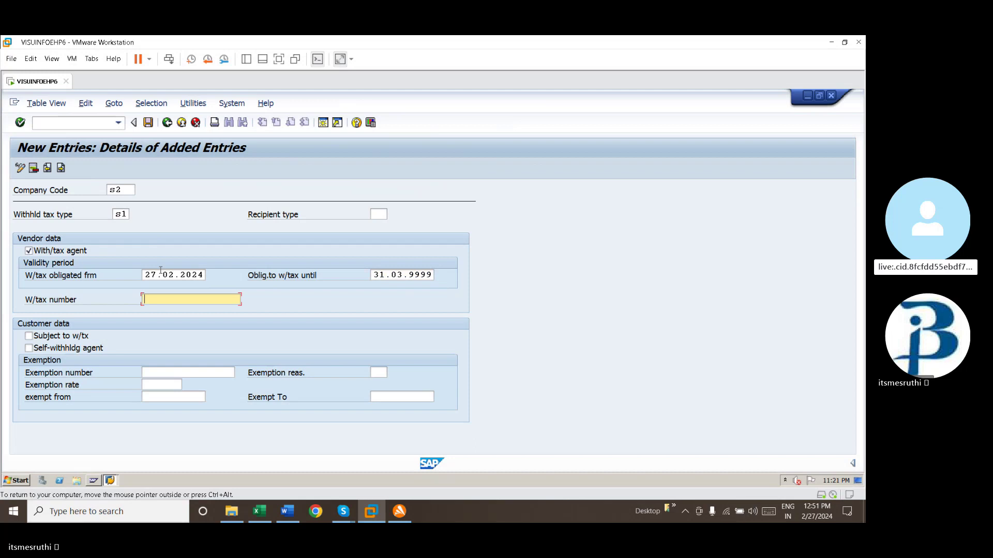
# - Confirm the S1 assignment to company code S2 and save it under the proposed customizing request
pyautogui.press('Return')
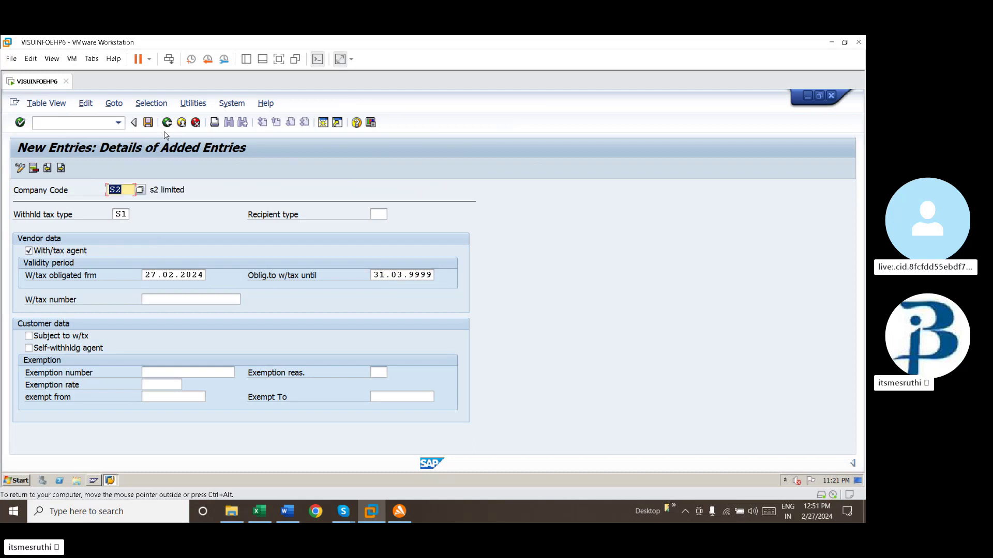
pyautogui.click(148, 122)
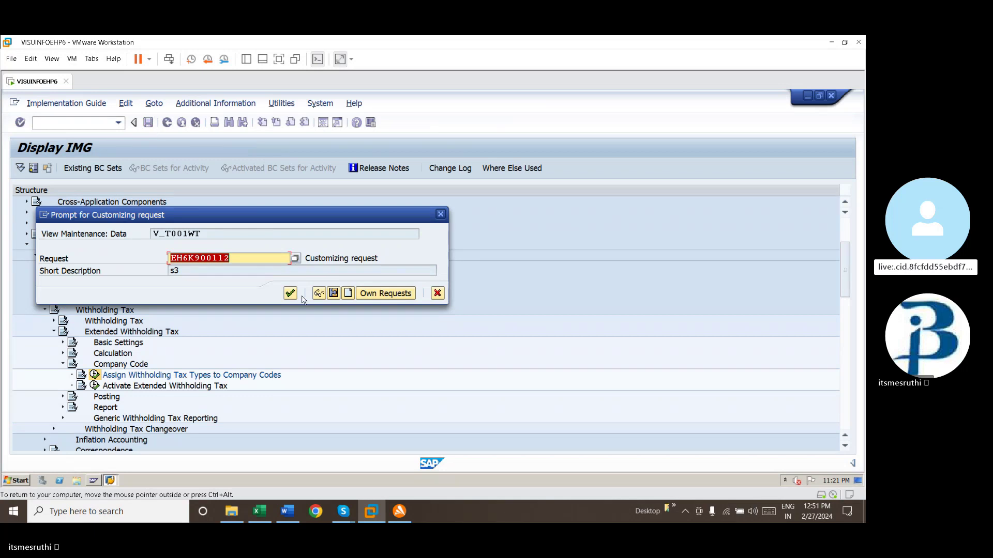
pyautogui.click(290, 293)
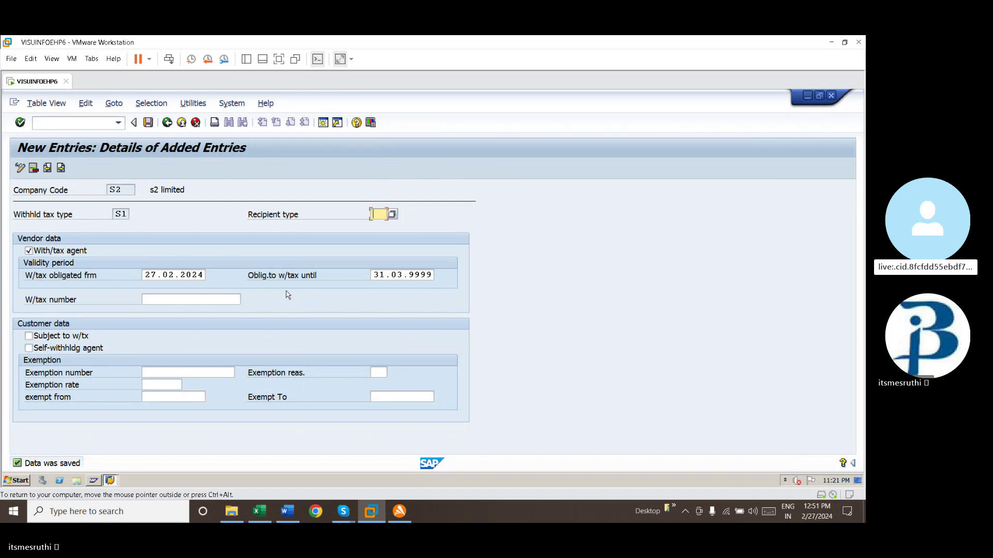
# - Start the next entry for company code S2 with withholding tax type S2 and mark it as withholding tax agent
pyautogui.click(61, 169)
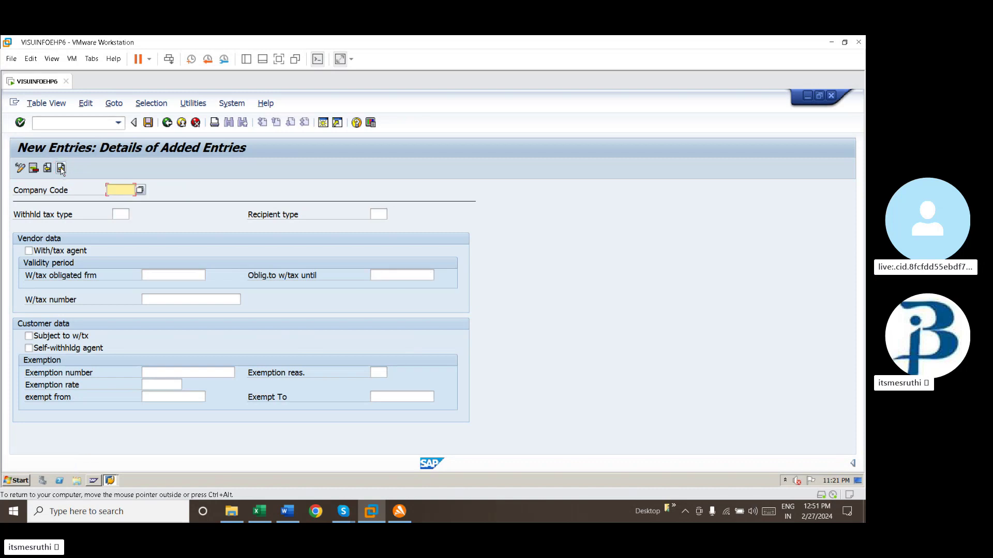
pyautogui.write('s2')
pyautogui.press('Tab')
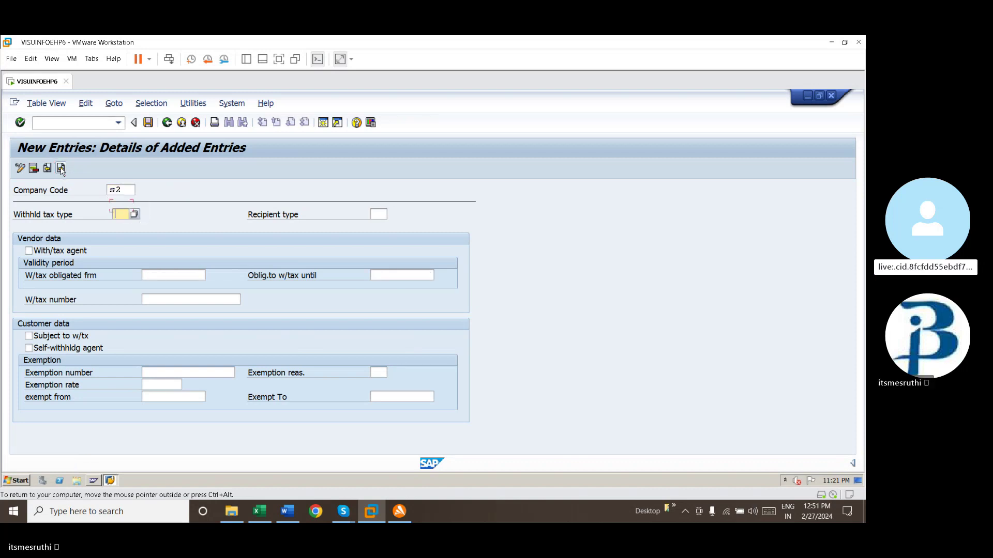
pyautogui.write('s2')
pyautogui.press('Tab')
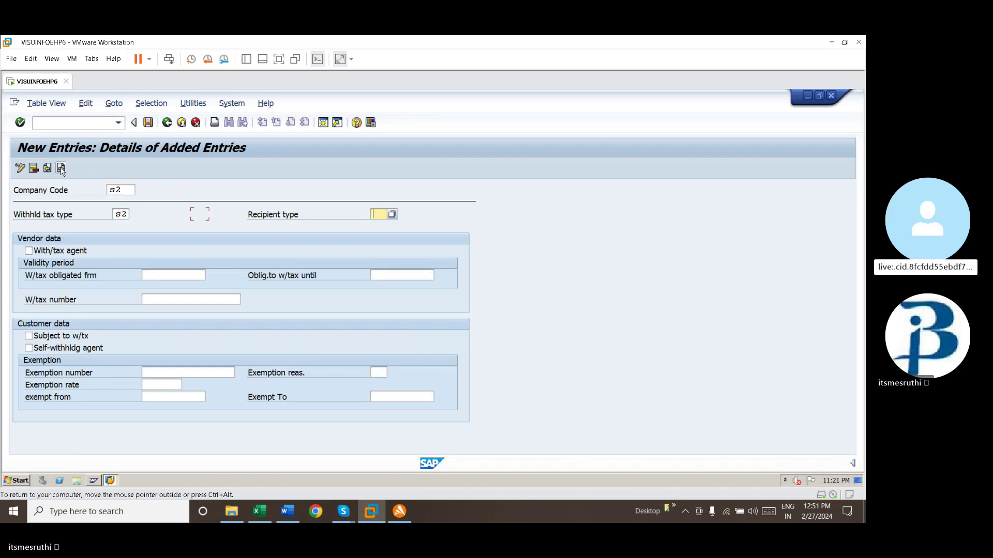
pyautogui.press('Tab')
pyautogui.press('Tab')
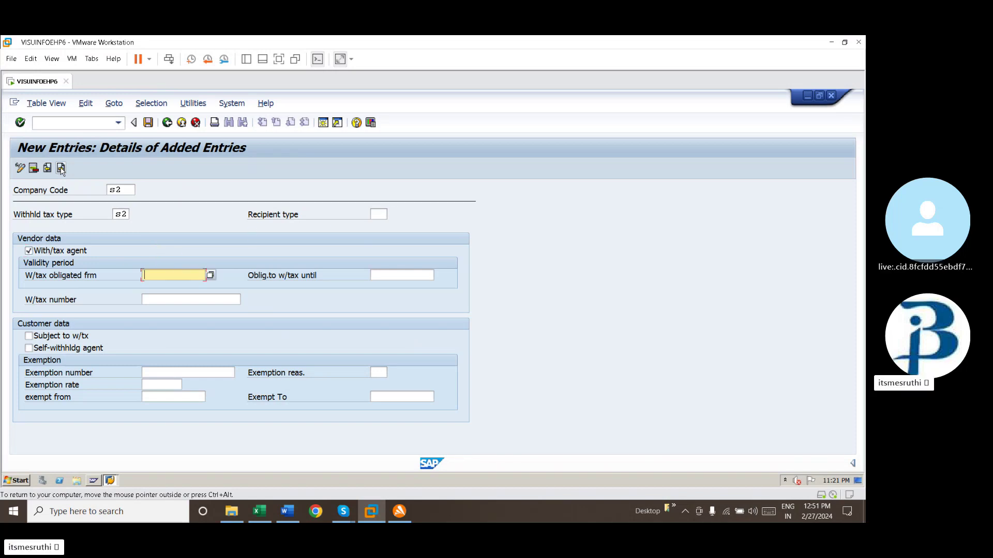
# - Set the S2 tax type's withholding tax obligation from 27.02.2024 until 31.03.9999 and save the entry
pyautogui.write('2')
pyautogui.press('Down')
pyautogui.press('Tab')
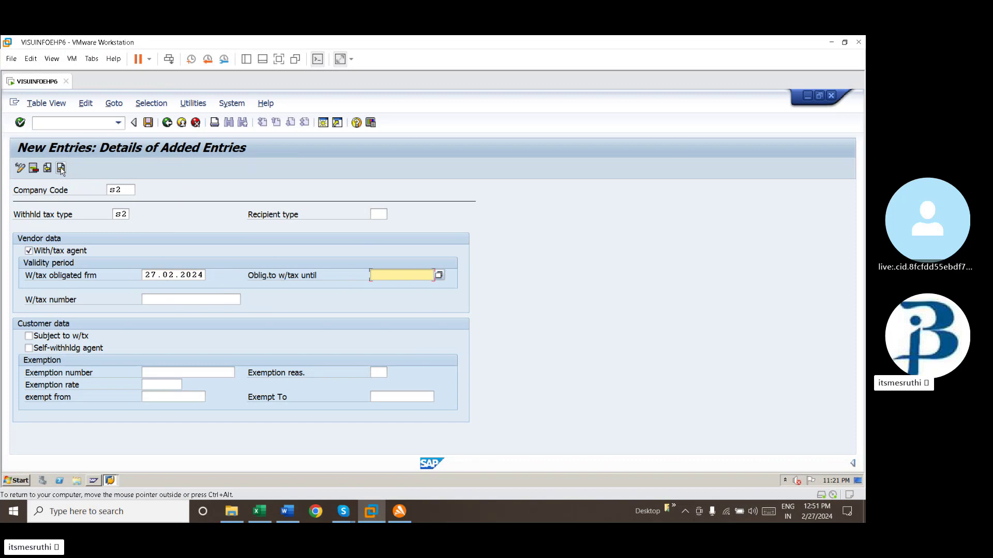
pyautogui.write('3')
pyautogui.press('Down')
pyautogui.press('Return')
pyautogui.press('Return')
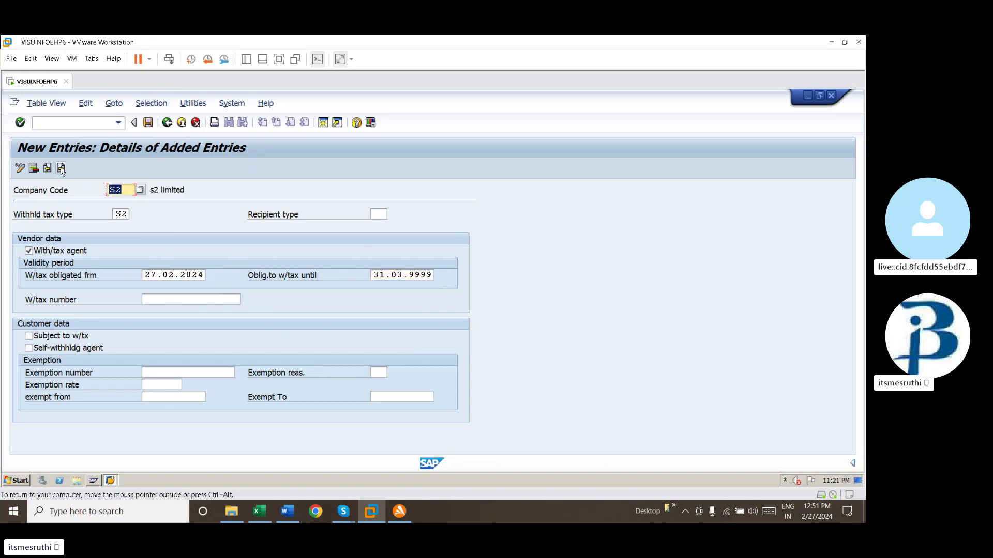
pyautogui.hotkey('ctrl', 's')
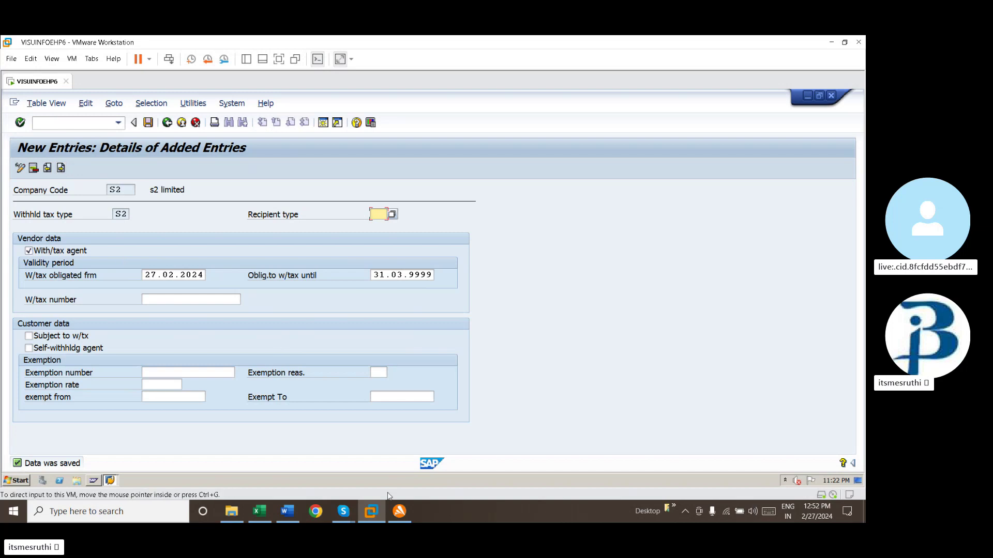
# - Consult the SAP FICO complete doc in Word for the instructions on activating extended withholding tax, and return to SAP
pyautogui.click(288, 511)
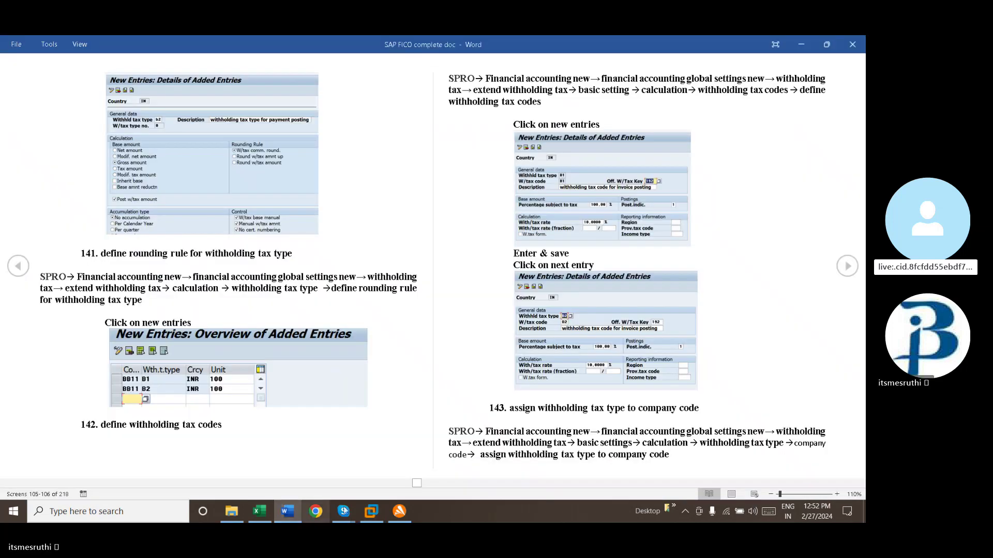
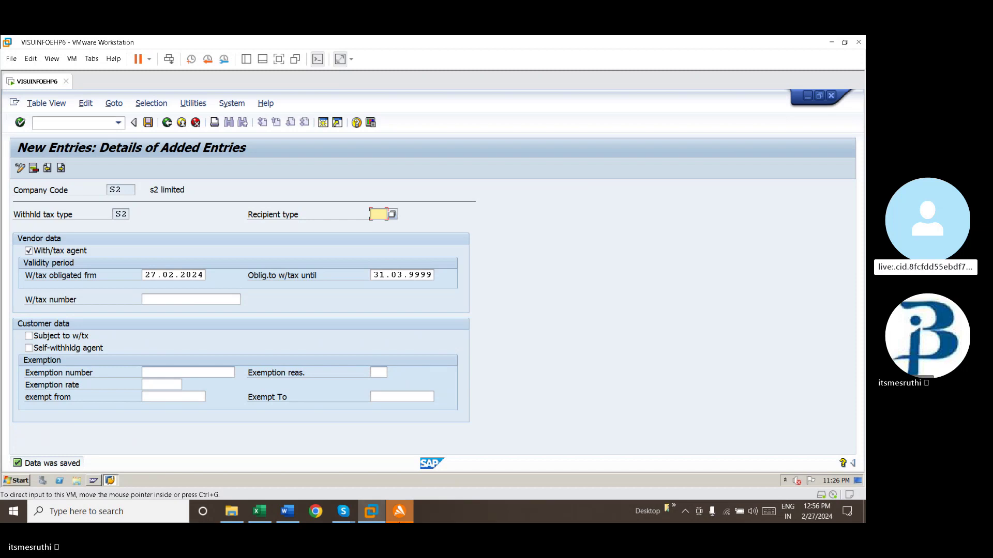
pyautogui.click(287, 512)
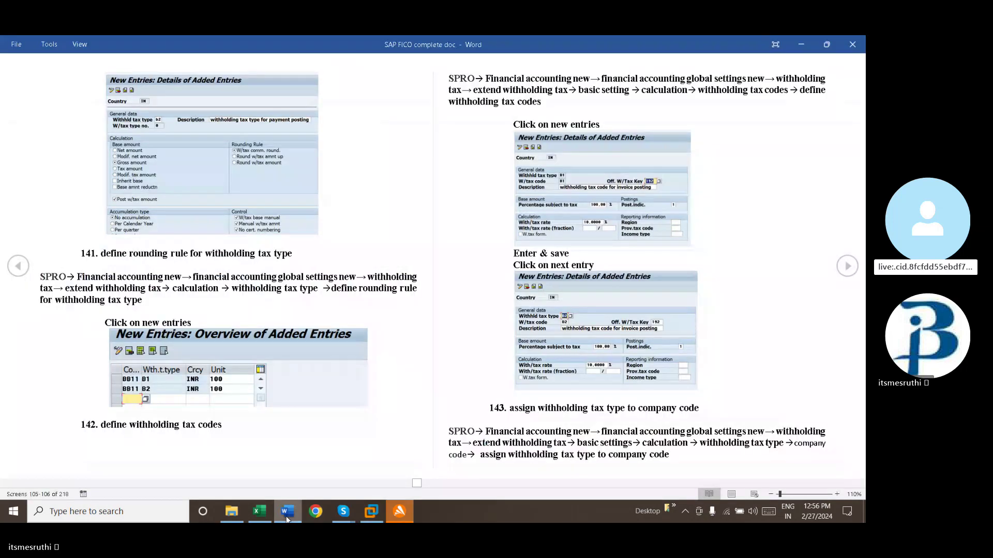
pyautogui.press('pagedown')
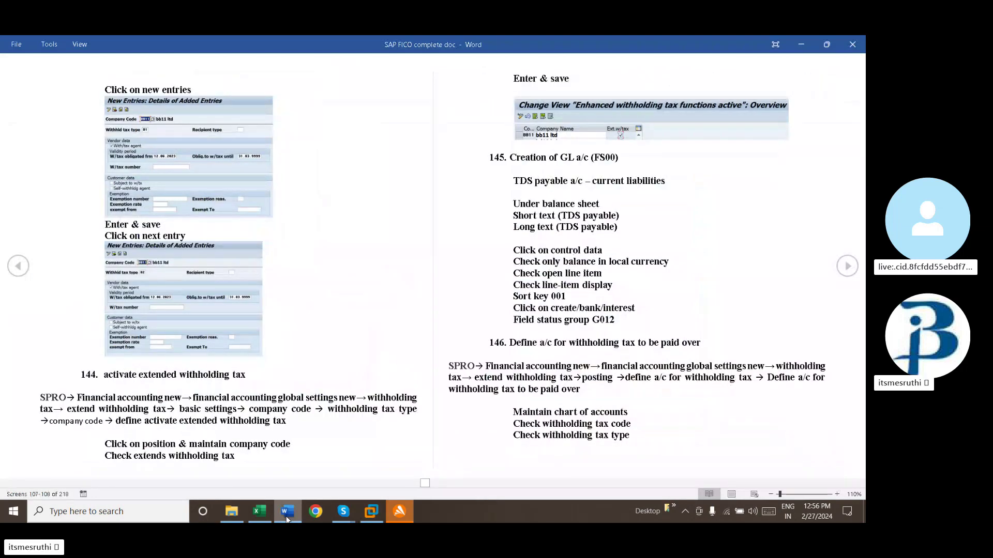
pyautogui.click(373, 511)
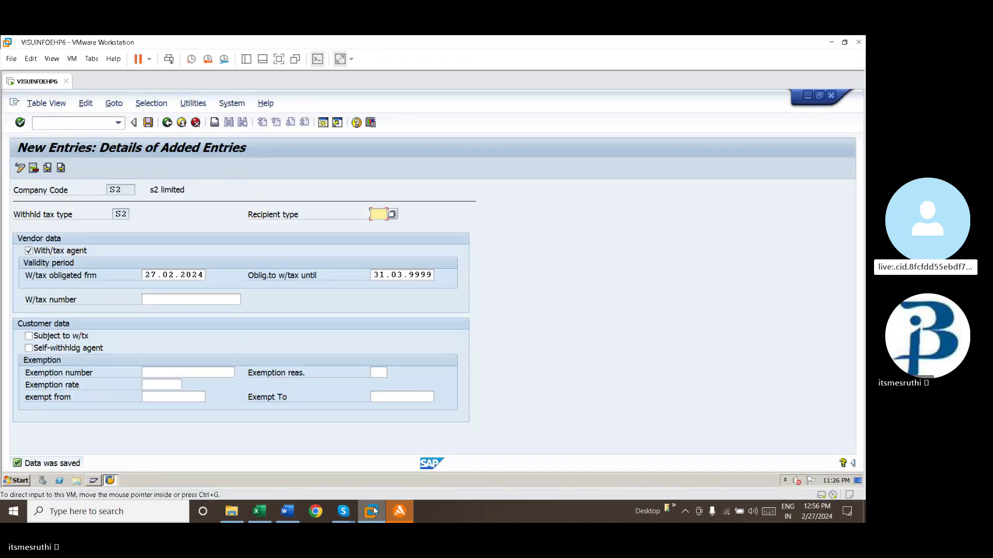
# - Return to the implementation guide and open the Activate Extended Withholding Tax activity under Company Code
pyautogui.click(168, 122)
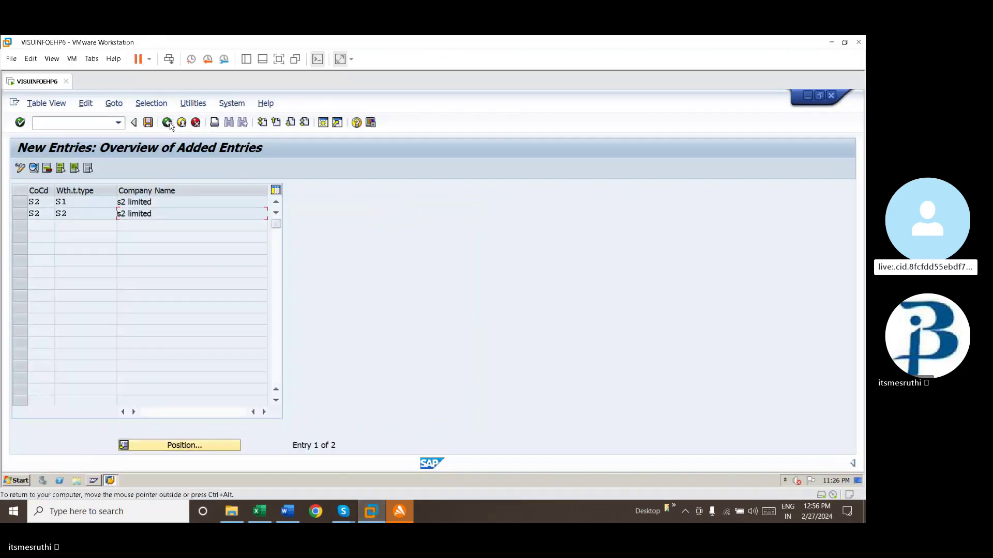
pyautogui.click(168, 123)
pyautogui.click(168, 122)
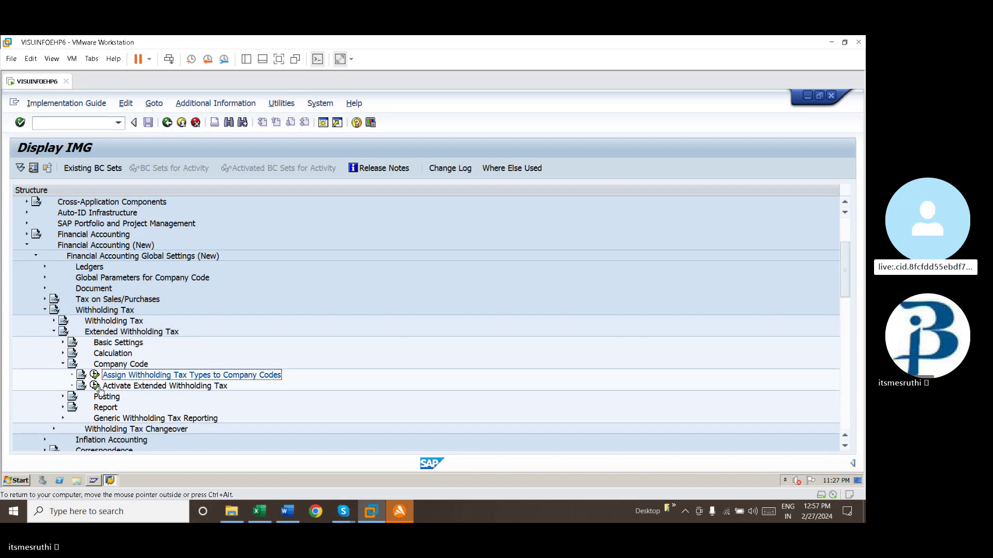
pyautogui.click(95, 386)
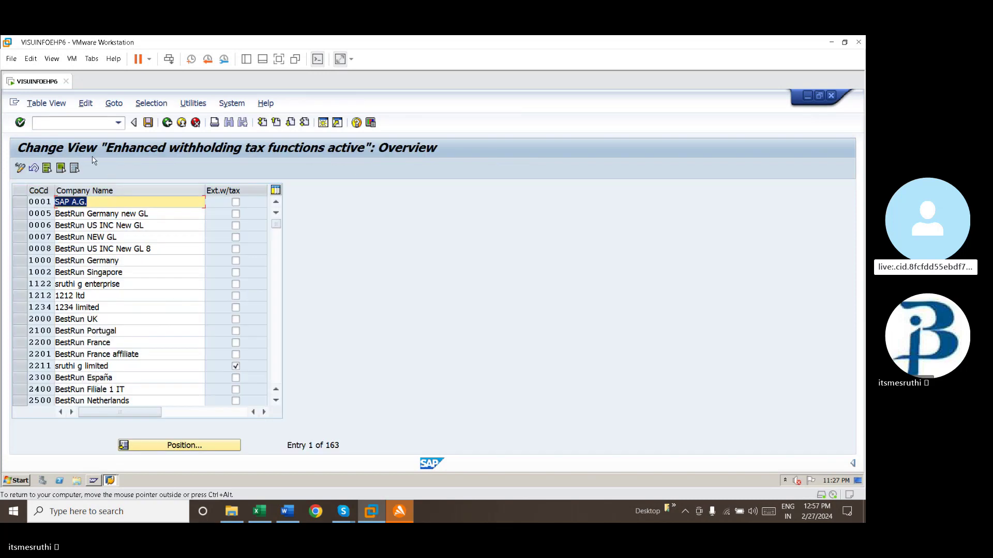
# - Locate company code S2 in the overview and enable extended withholding tax for it
pyautogui.click(197, 449)
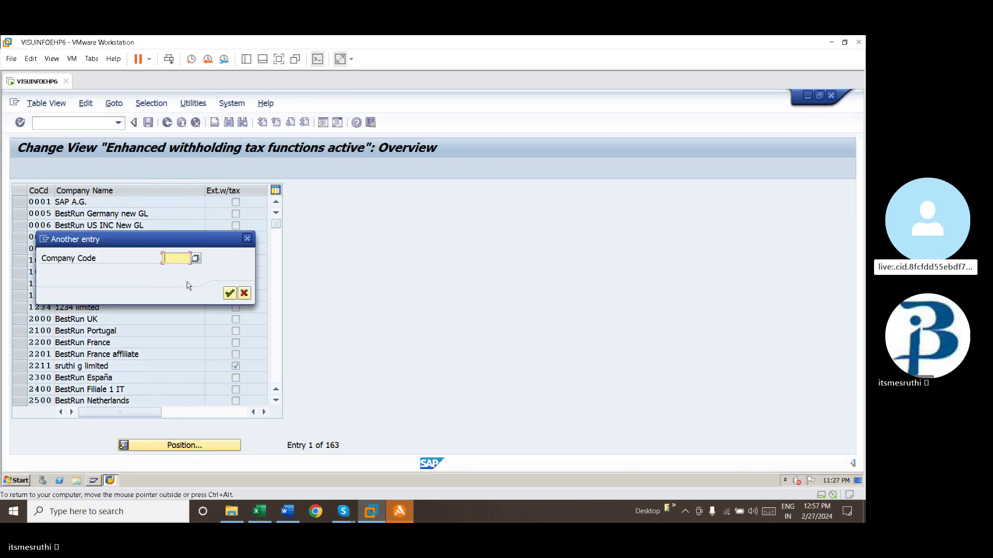
pyautogui.write('s2')
pyautogui.press('Return')
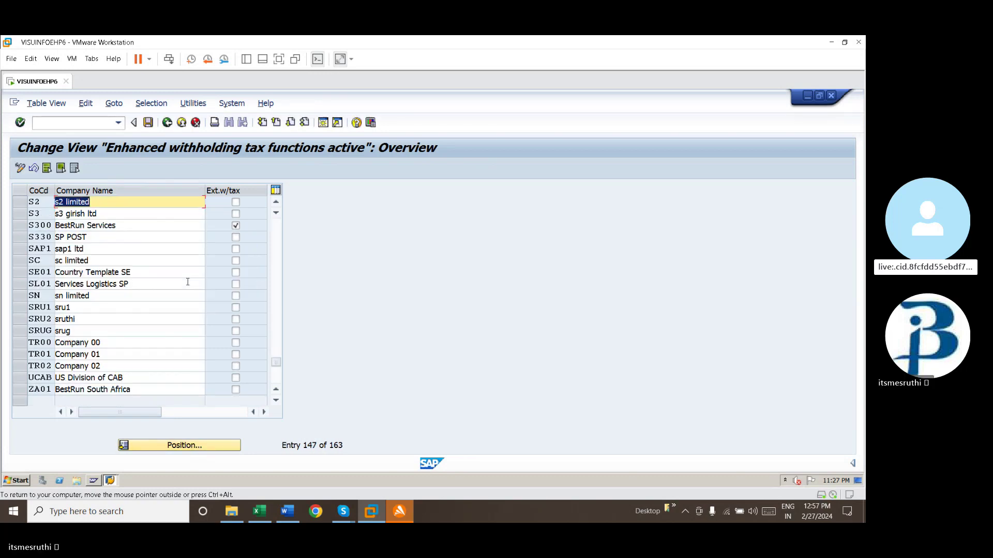
pyautogui.click(236, 202)
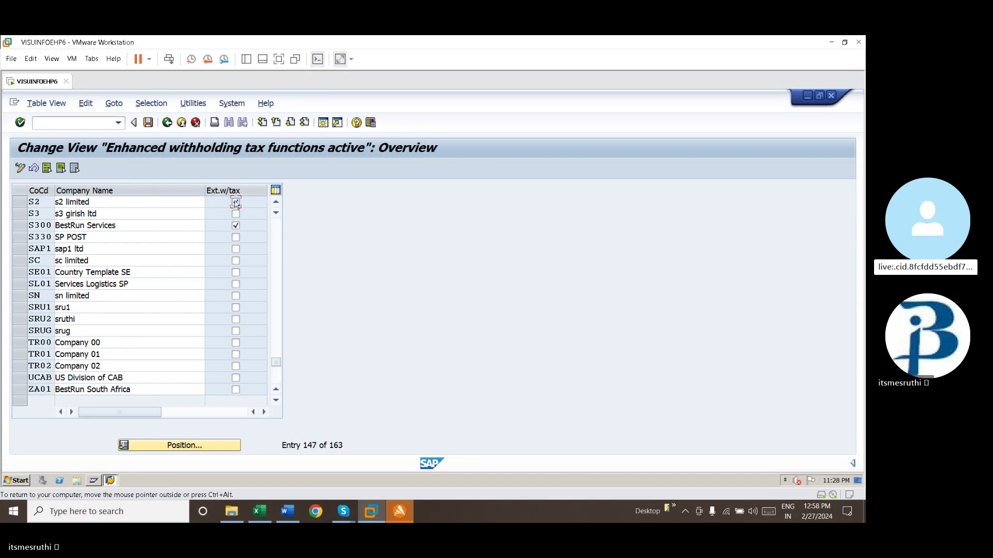
pyautogui.click(236, 225)
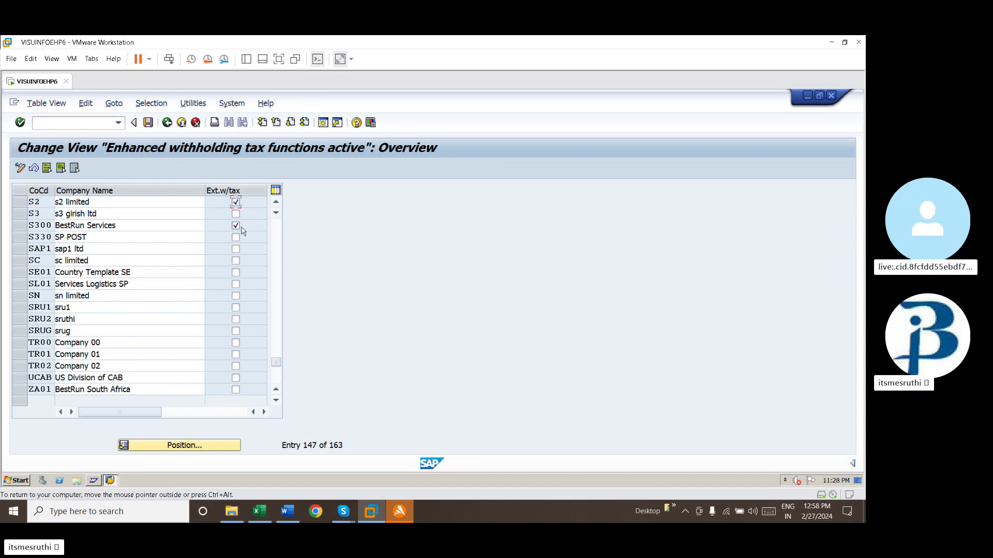
# - Confirm the activation of the extended withholding tax functions and save it under the proposed customizing request
pyautogui.press('Return')
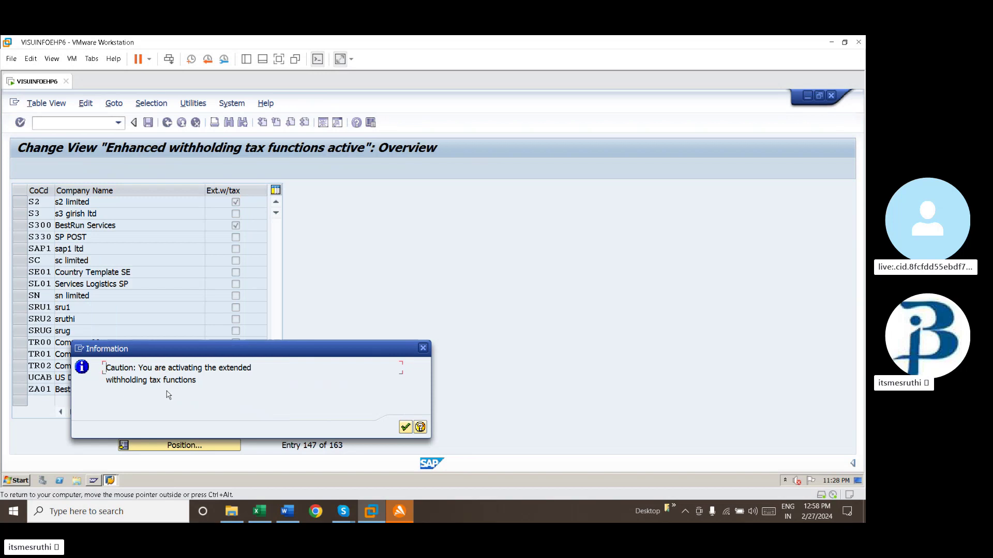
pyautogui.click(405, 427)
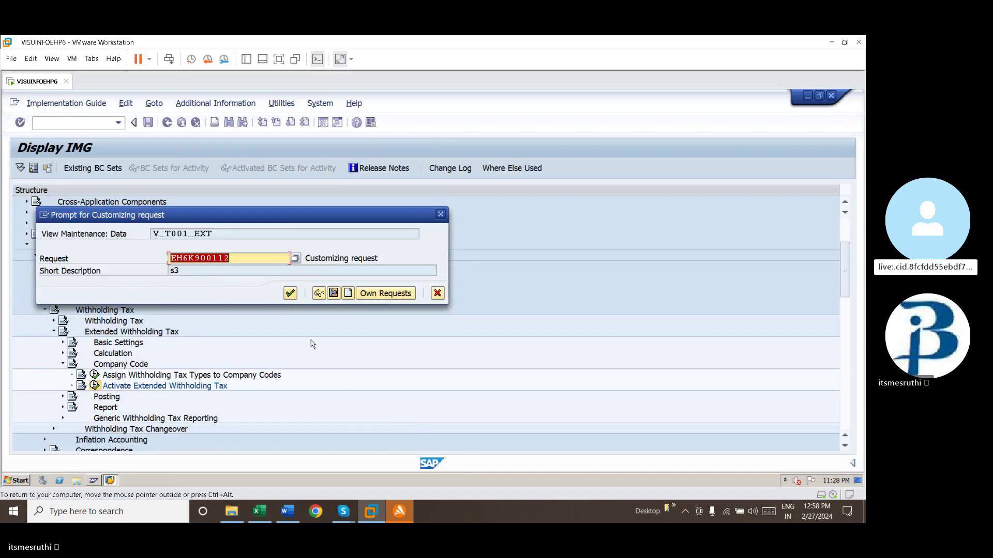
pyautogui.click(291, 299)
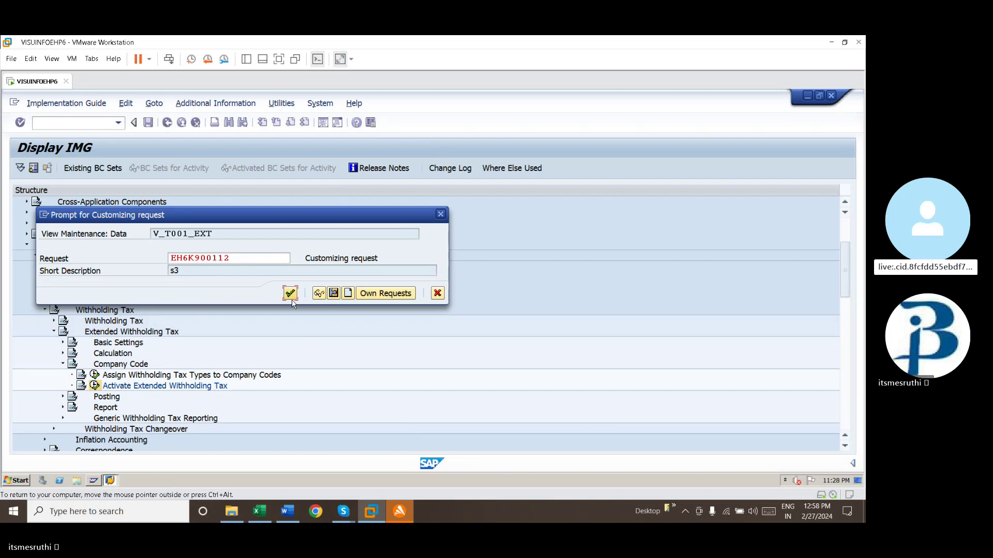
pyautogui.click(290, 293)
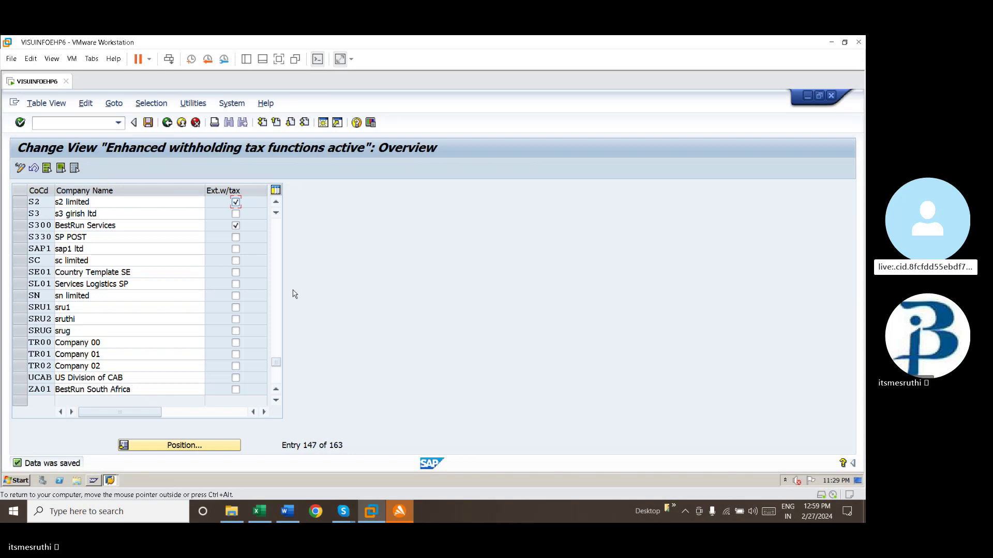
# - Reopen Activate Extended Withholding Tax, go to company code S2 to verify its activation, and save again
pyautogui.click(167, 123)
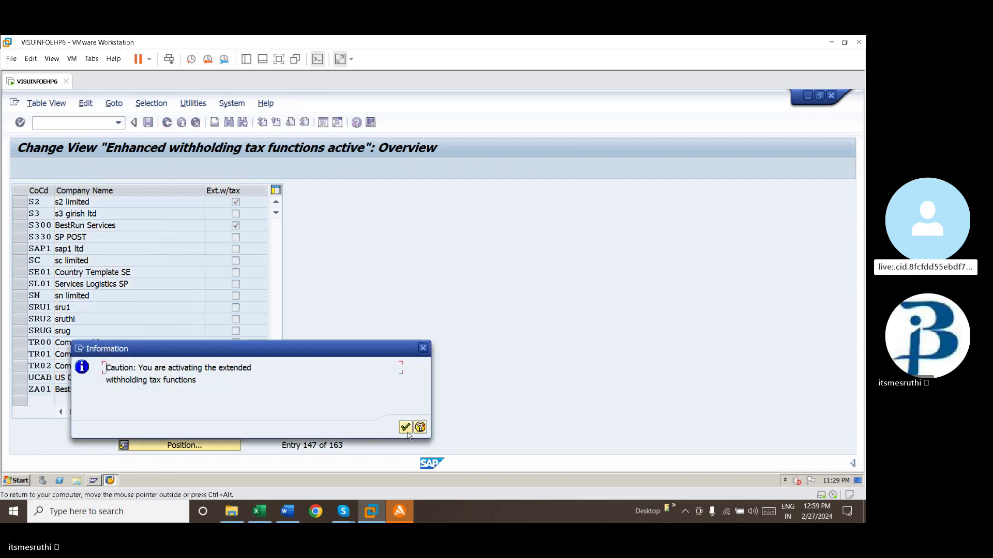
pyautogui.click(409, 428)
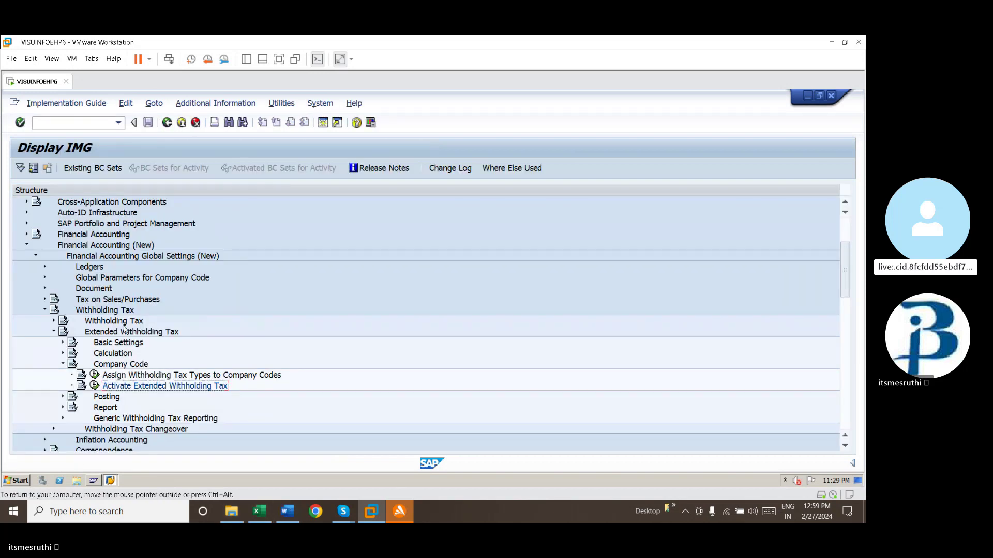
pyautogui.click(94, 387)
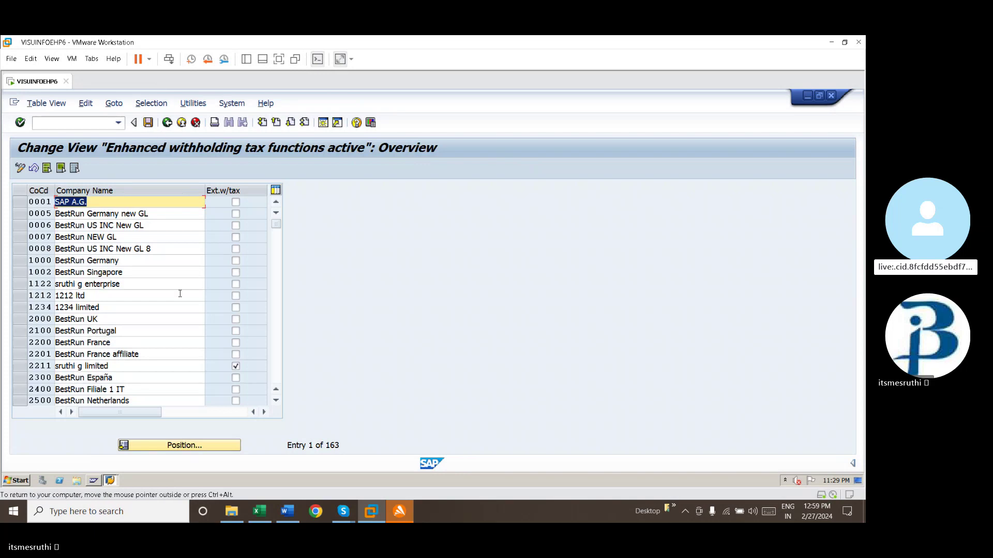
pyautogui.click(186, 445)
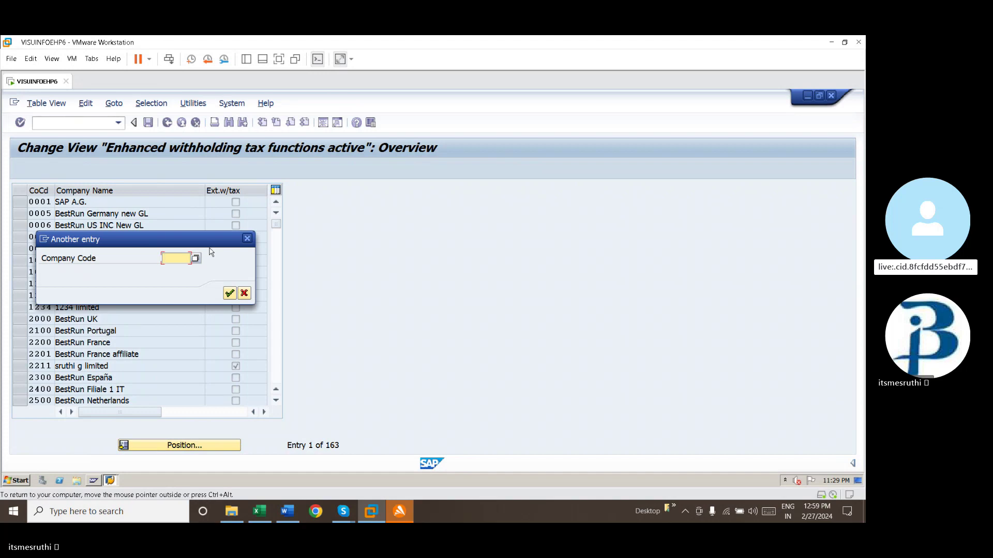
pyautogui.write('s2')
pyautogui.press('Return')
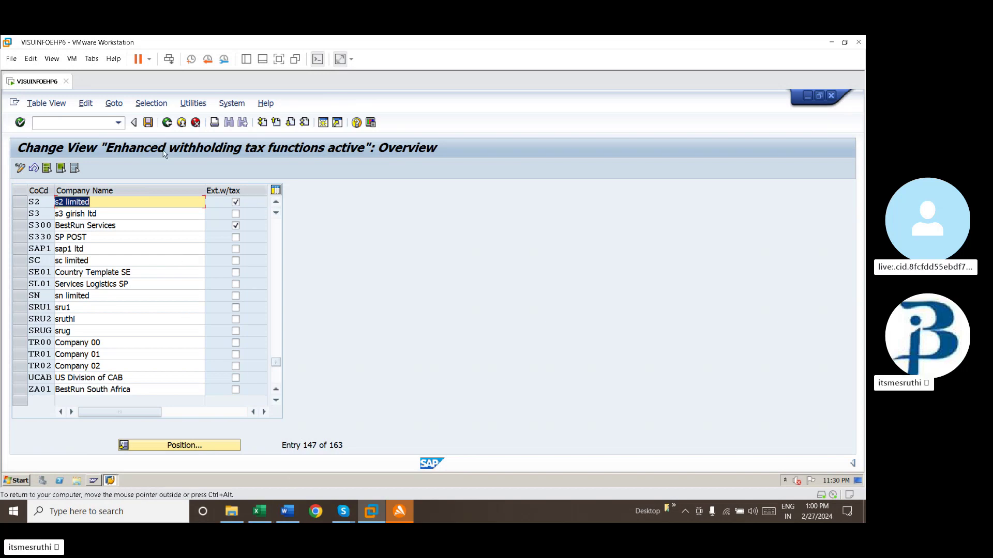
pyautogui.click(150, 122)
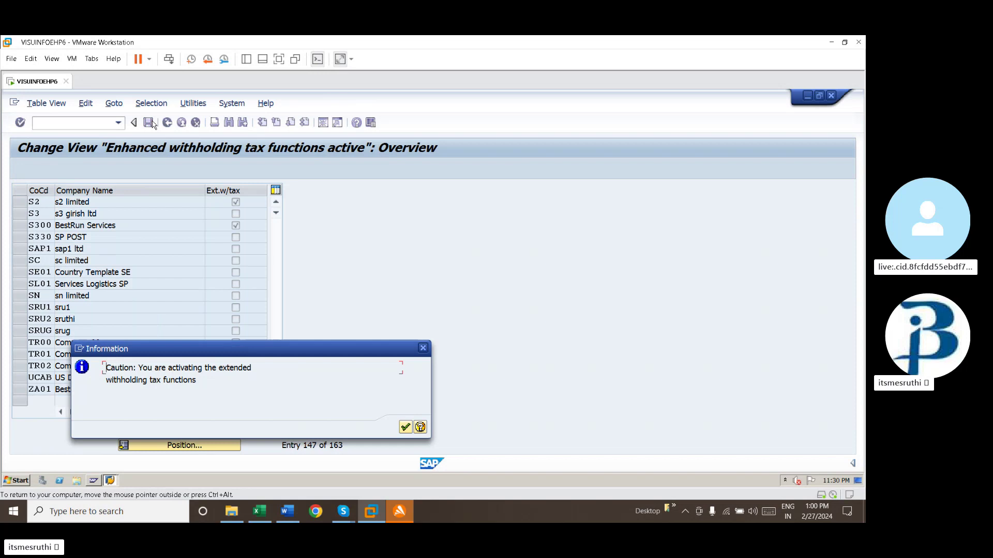
pyautogui.click(406, 427)
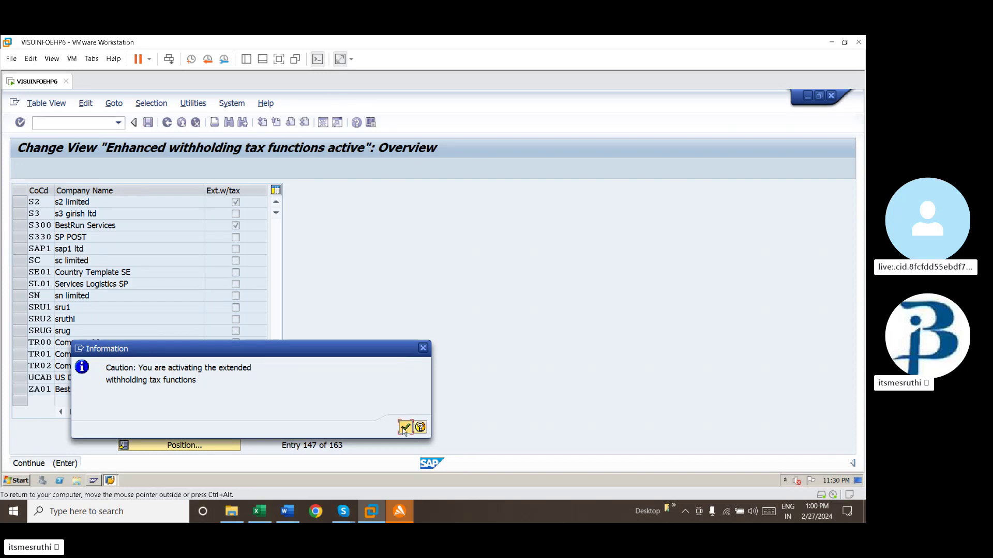
# - Check the Word document for the instructions on creating the TDS payable G/L account, and return to SAP
pyautogui.click(287, 512)
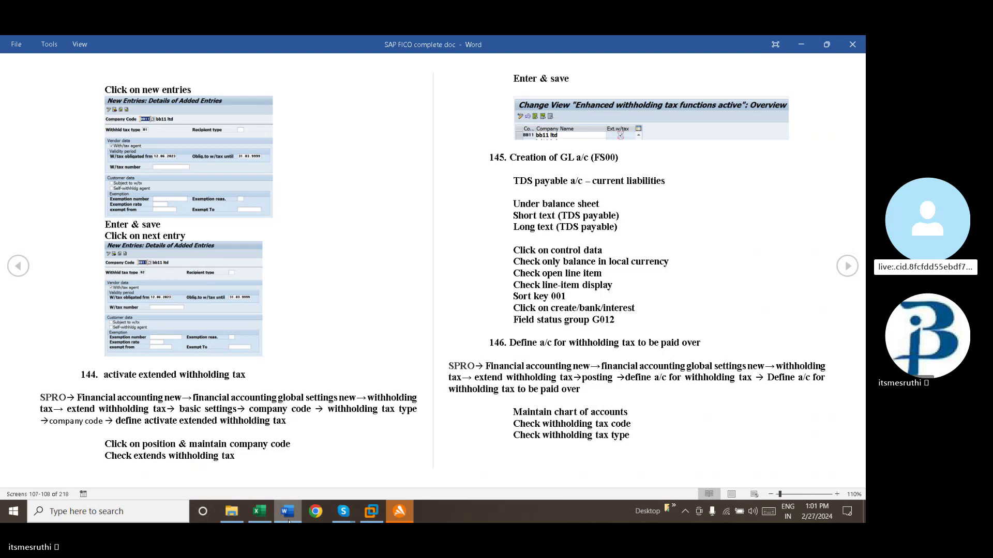
pyautogui.click(288, 519)
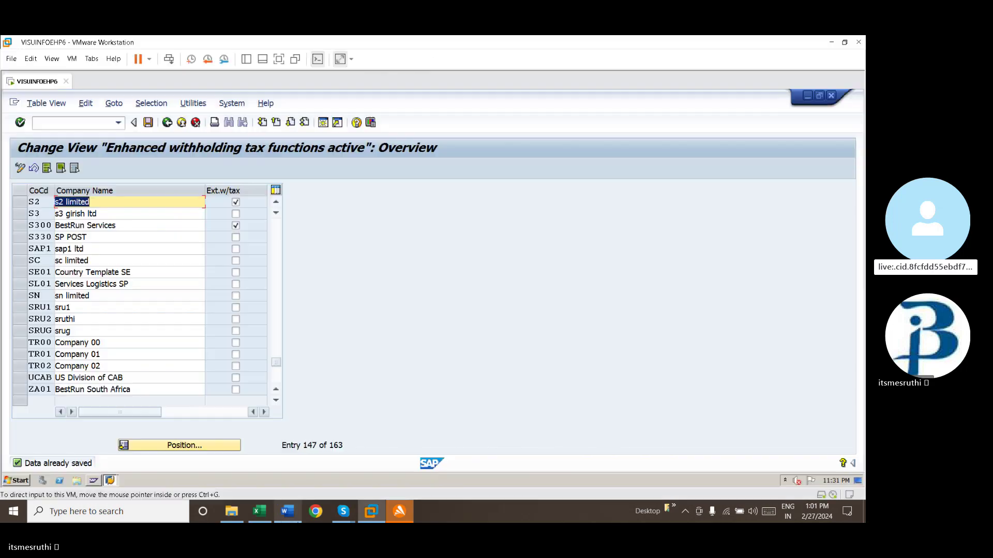
pyautogui.moveTo(351, 519)
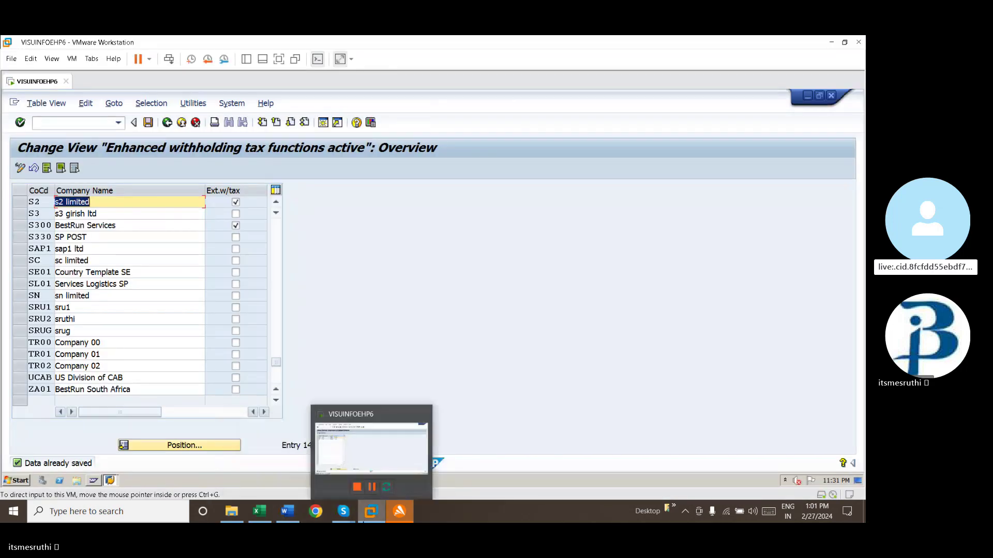
pyautogui.click(367, 519)
pyautogui.click(367, 519)
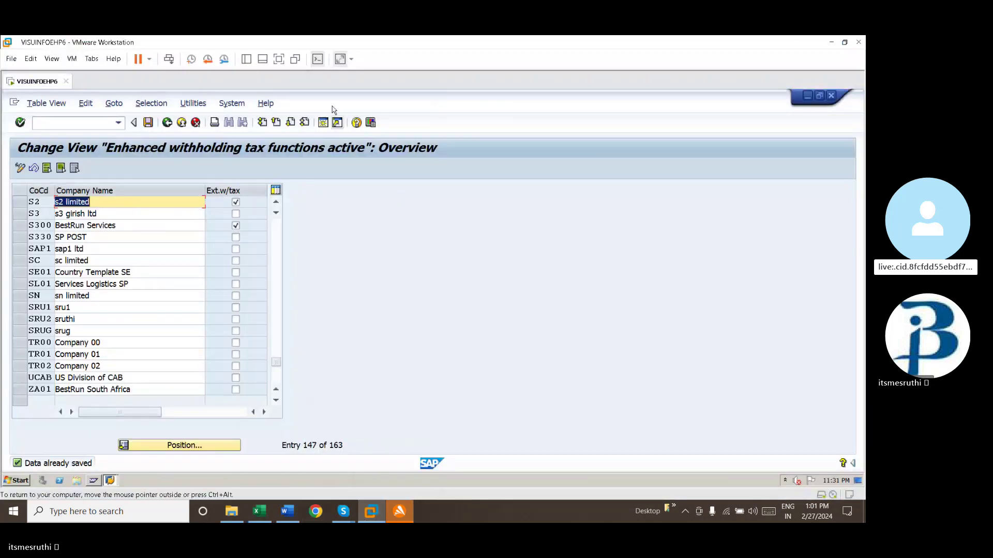
# - Open a new SAP session and start G/L account master record maintenance with transaction FS00
pyautogui.click(228, 102)
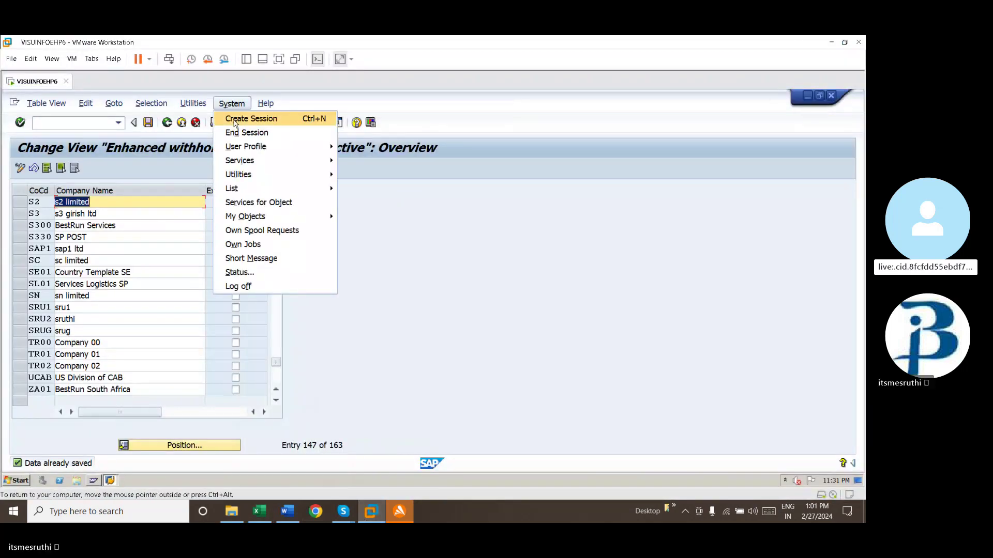
pyautogui.click(234, 122)
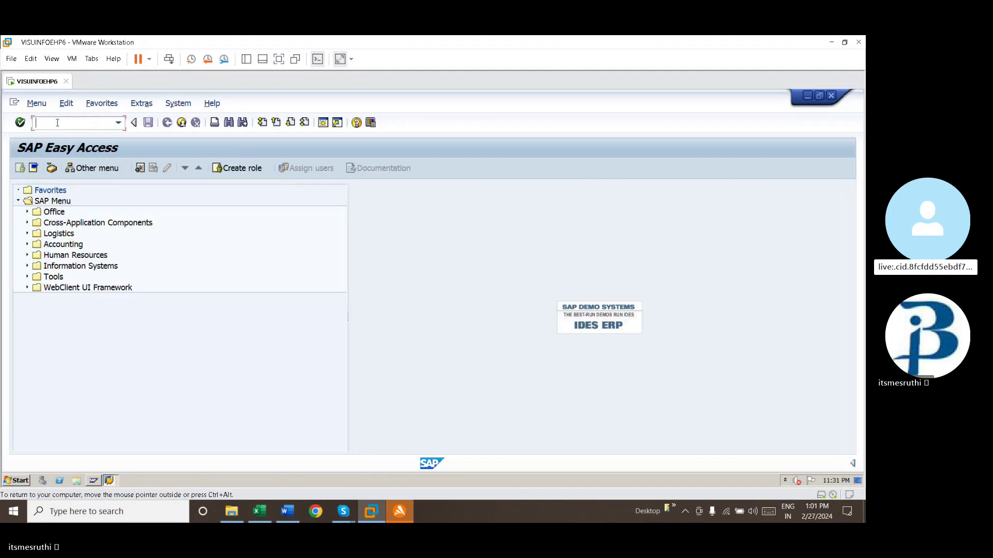
pyautogui.write('su01')
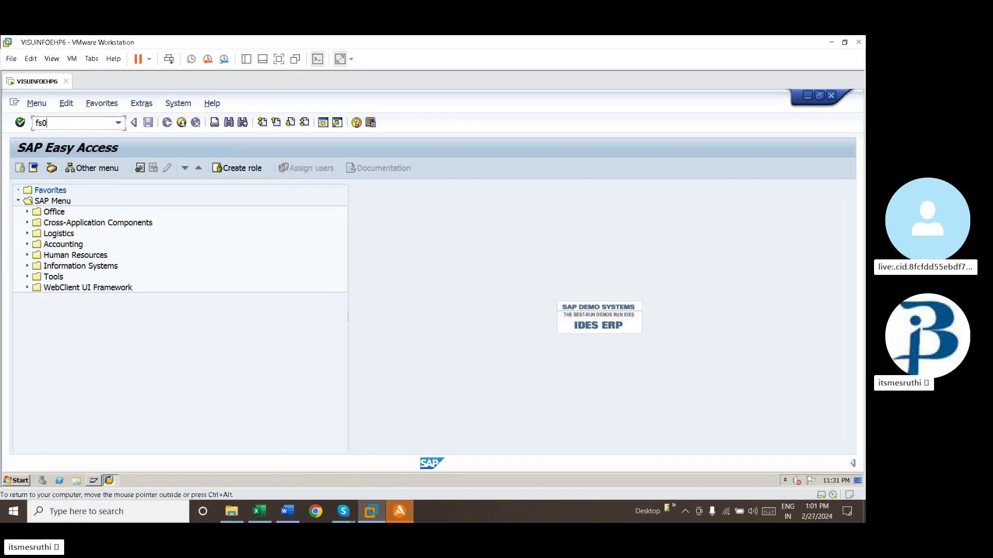
pyautogui.press('Return')
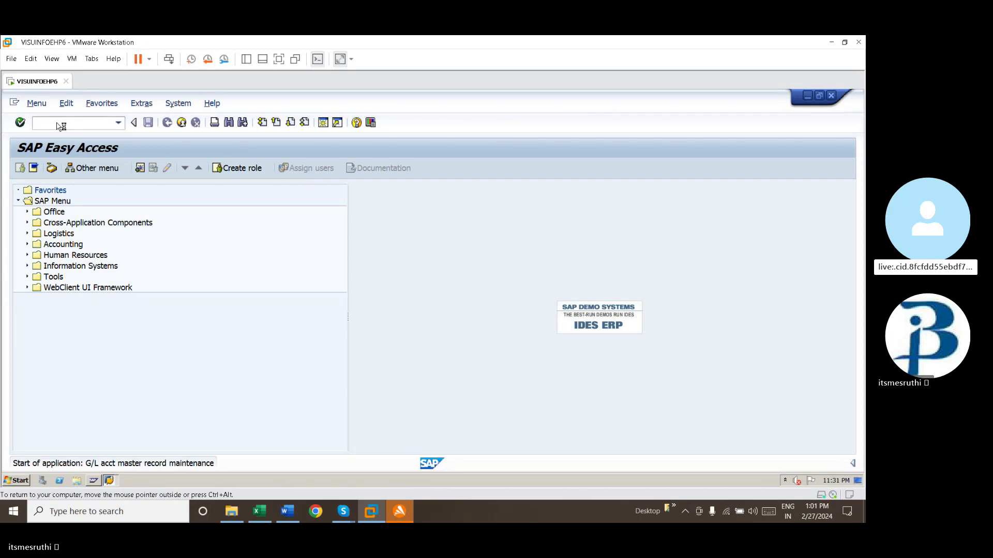
# - Close the Excel window and return to the SAP session in the virtual machine
pyautogui.click(373, 514)
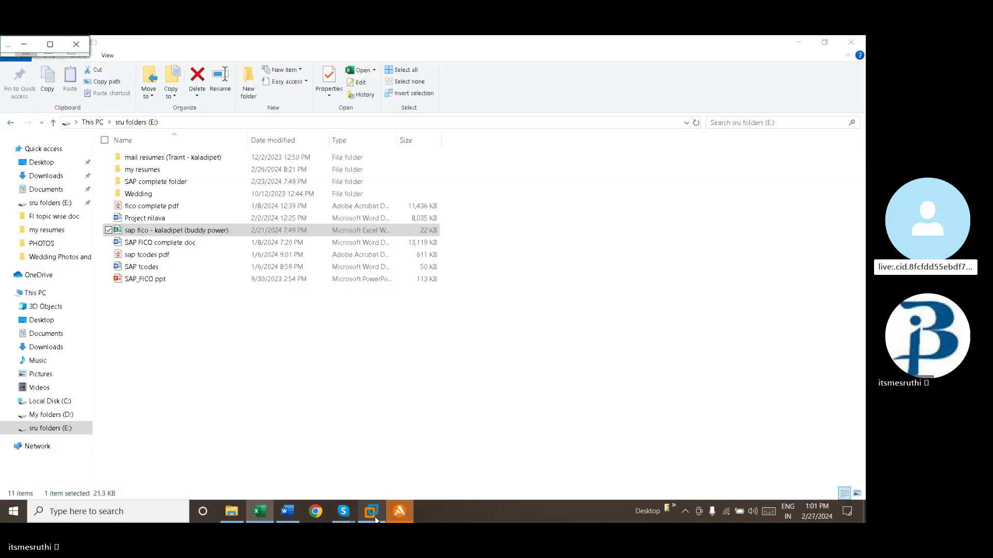
pyautogui.click(77, 45)
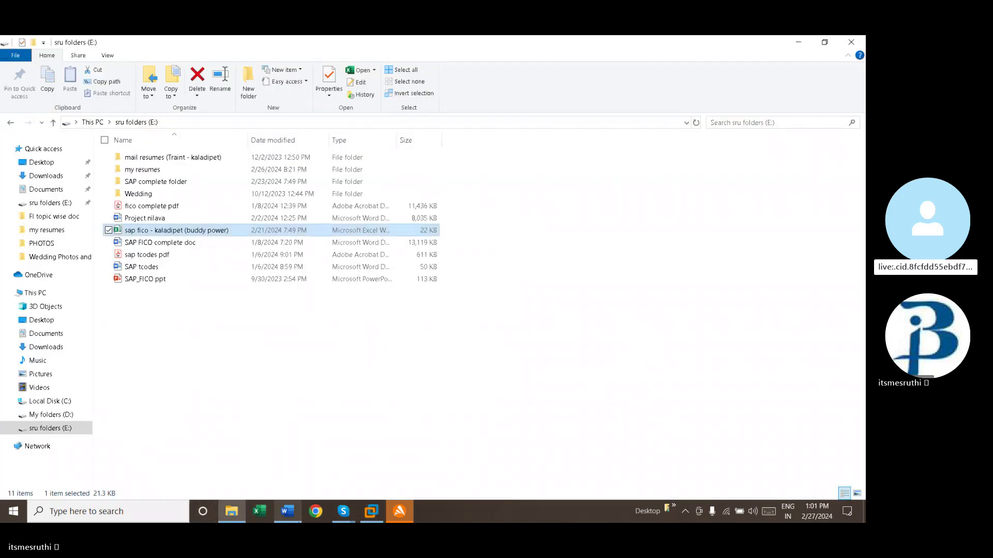
pyautogui.click(380, 513)
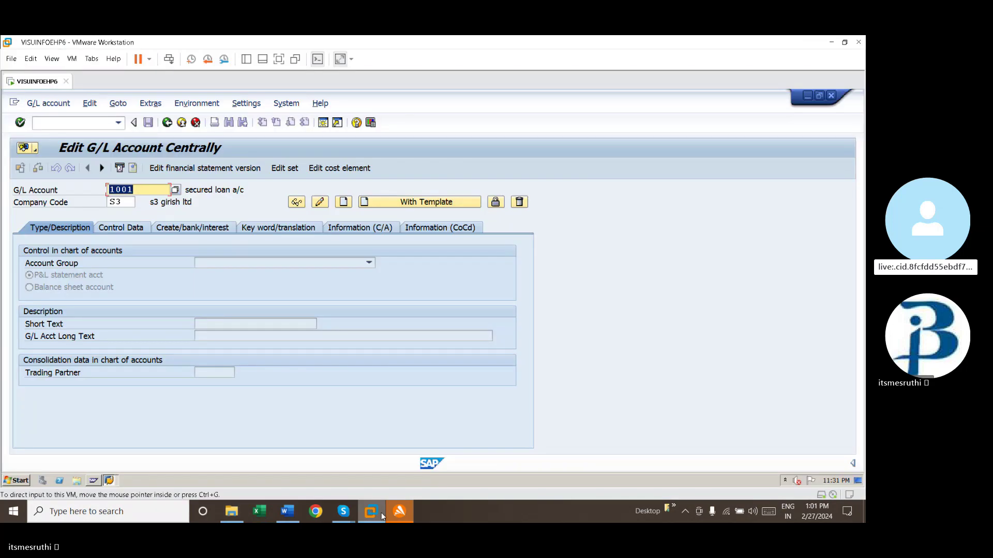
# - Set the company code to S2 and display G/L account 1001
pyautogui.click(122, 202)
pyautogui.press('BackSpace')
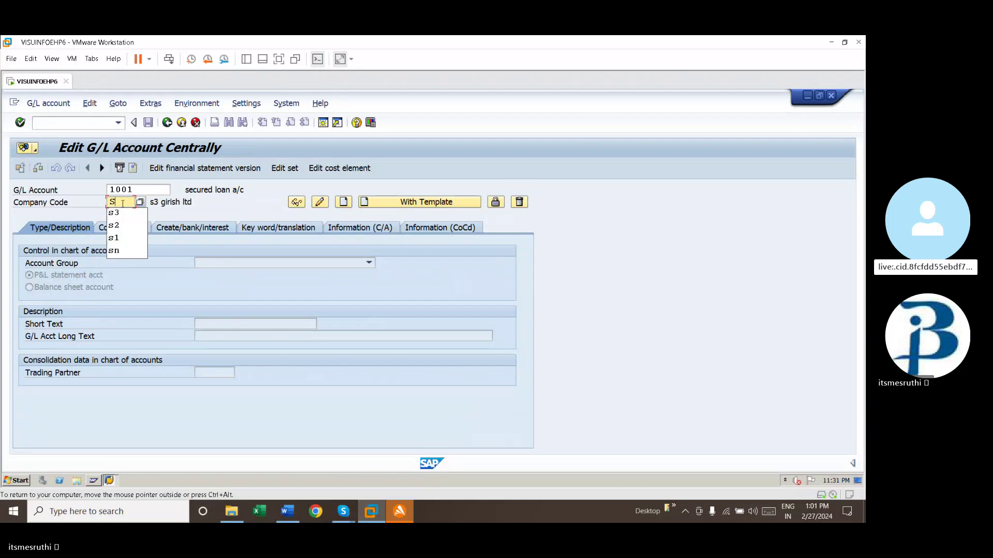
pyautogui.write('2')
pyautogui.click(165, 190)
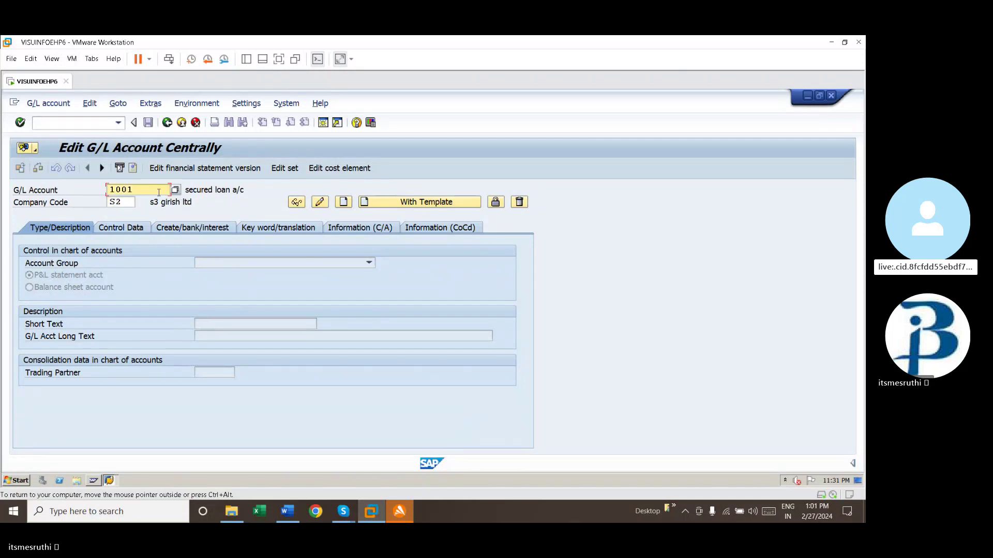
pyautogui.press('Return')
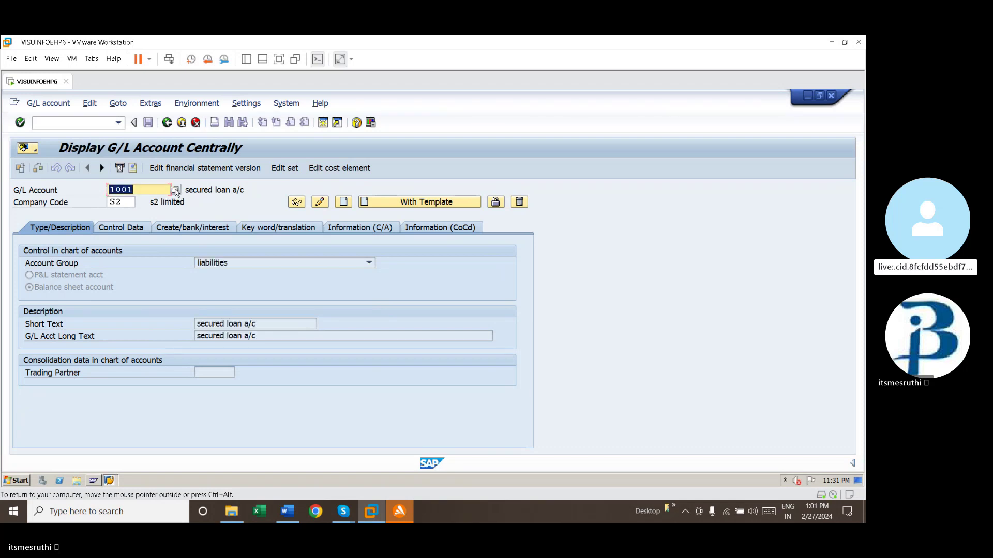
# - Look through the existing G/L accounts in chart of accounts S2 for the last used liability account number, and close the list
pyautogui.click(176, 190)
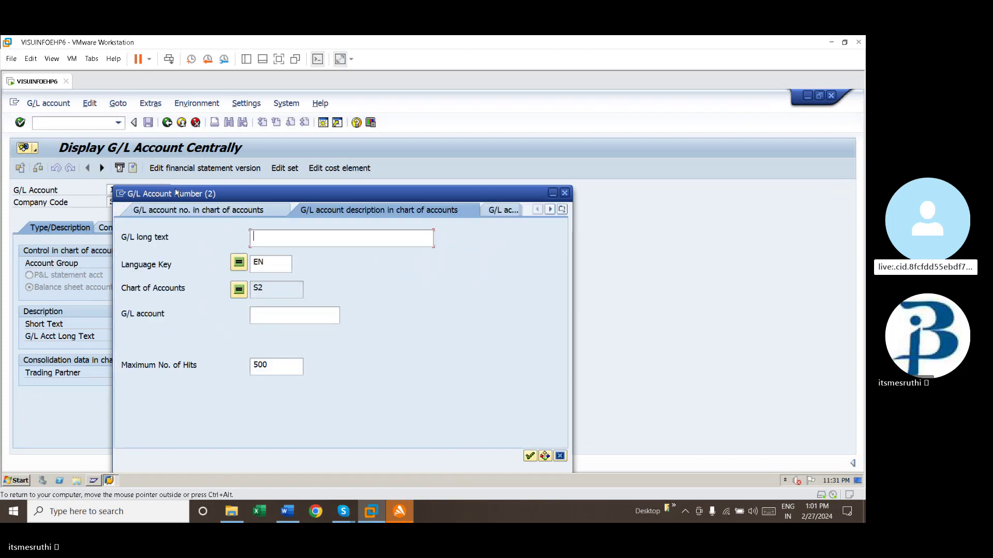
pyautogui.press('Return')
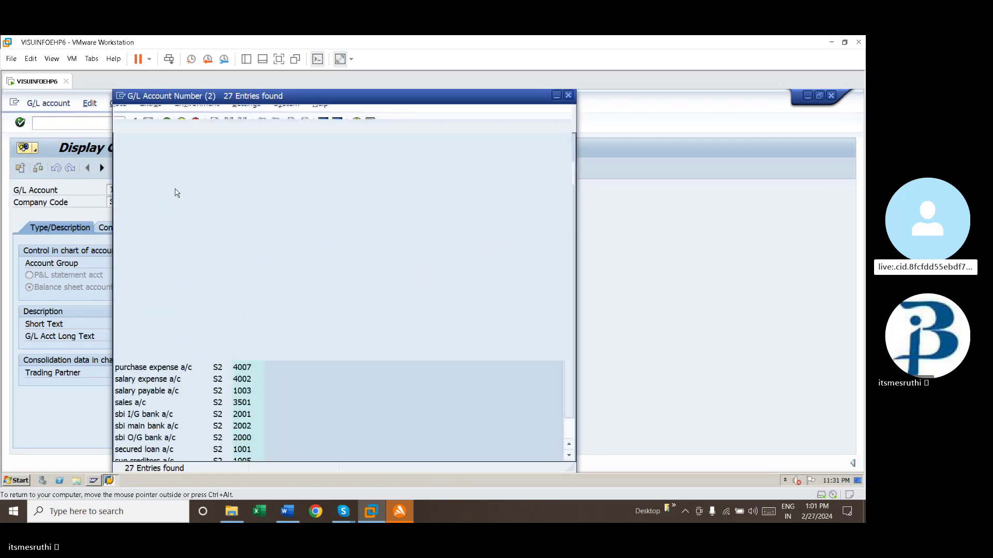
pyautogui.press('Down')
pyautogui.press('Down')
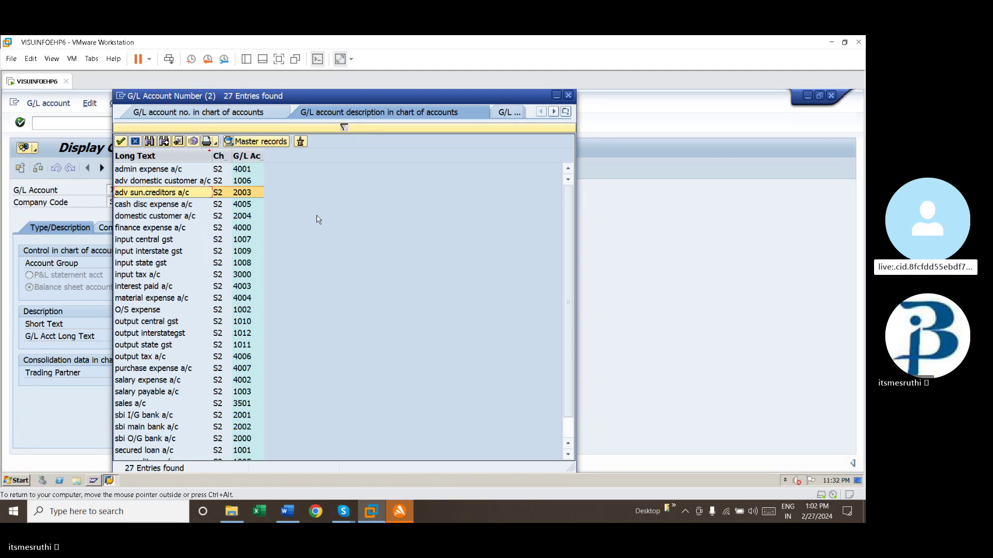
pyautogui.press('Down')
pyautogui.press('Down')
pyautogui.press('Down')
pyautogui.press('Down')
pyautogui.press('Down')
pyautogui.press('Down')
pyautogui.press('Down')
pyautogui.press('Down')
pyautogui.press('Down')
pyautogui.press('Down')
pyautogui.press('Down')
pyautogui.press('Down')
pyautogui.press('Down')
pyautogui.press('Down')
pyautogui.press('Down')
pyautogui.press('Down')
pyautogui.press('Down')
pyautogui.press('Down')
pyautogui.press('Down')
pyautogui.press('Down')
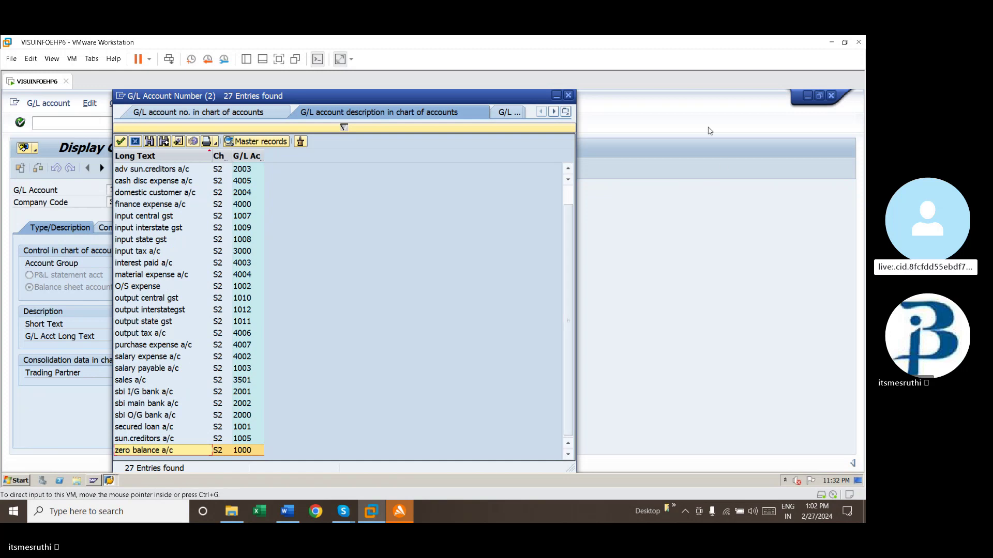
pyautogui.click(569, 95)
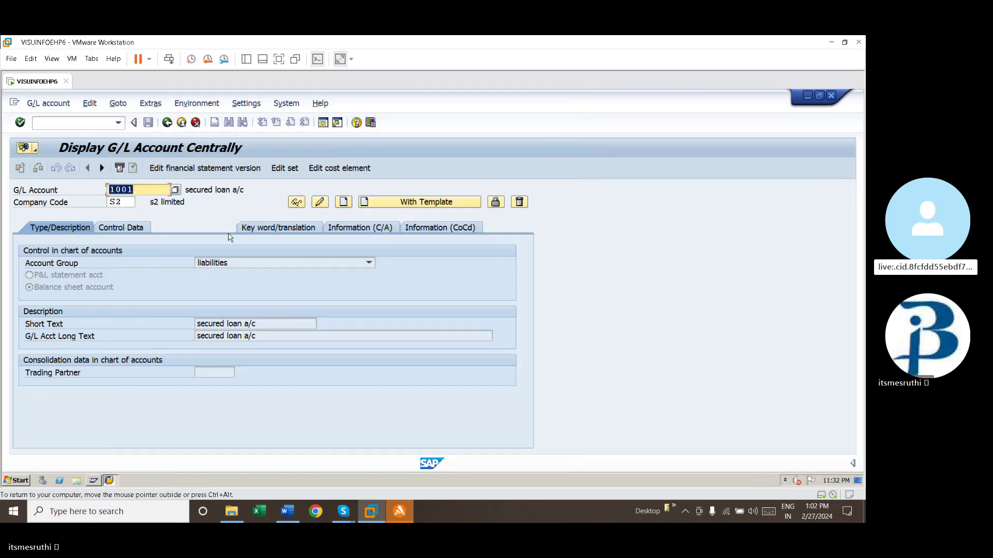
# - Check whether G/L accounts 1012 and 1013 already exist in company code S2
pyautogui.write('1012')
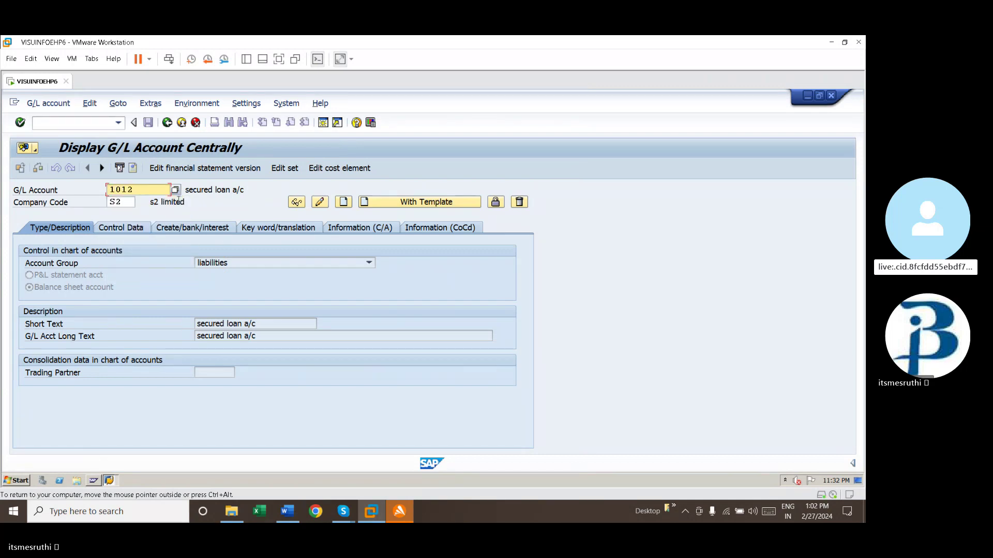
pyautogui.press('Return')
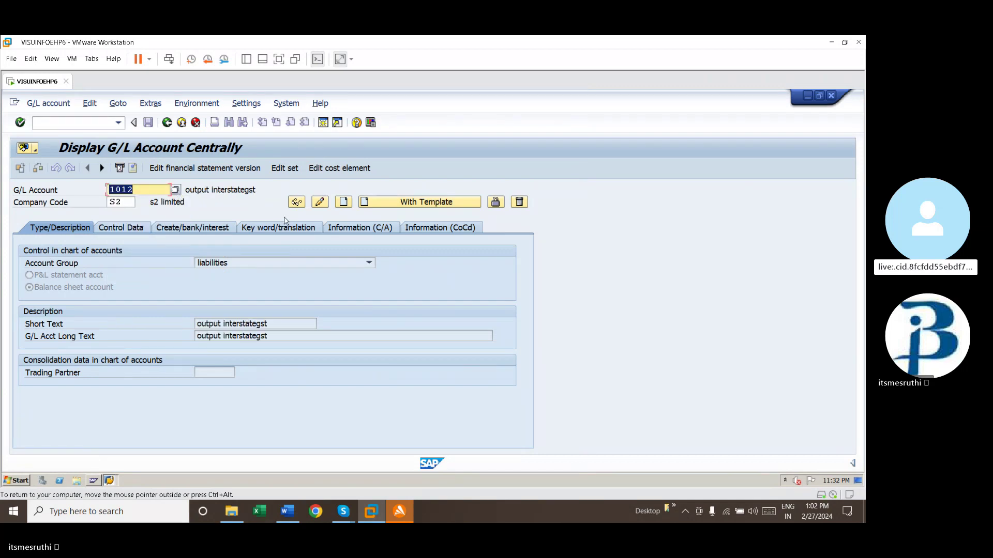
pyautogui.click(153, 188)
pyautogui.press('BackSpace')
pyautogui.write('3')
pyautogui.press('Return')
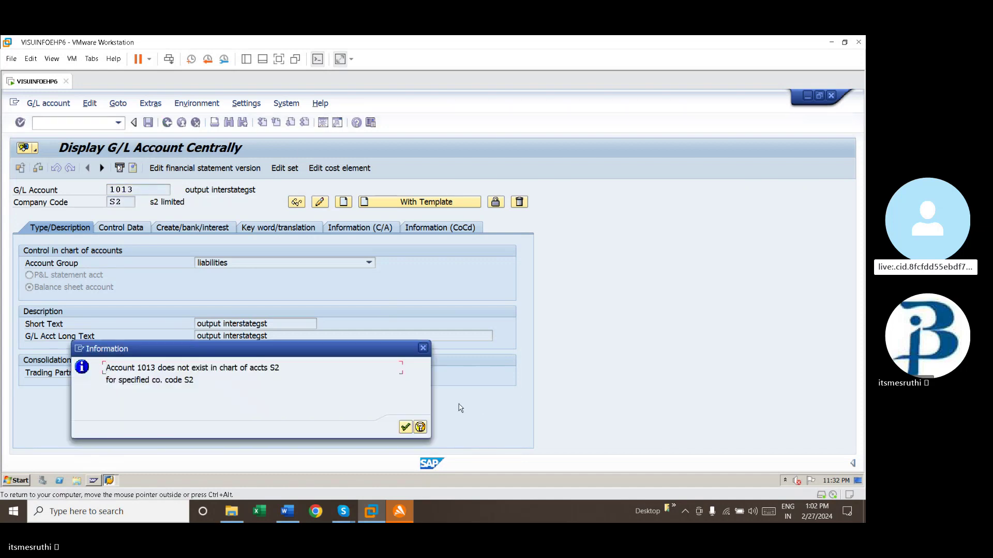
pyautogui.click(410, 427)
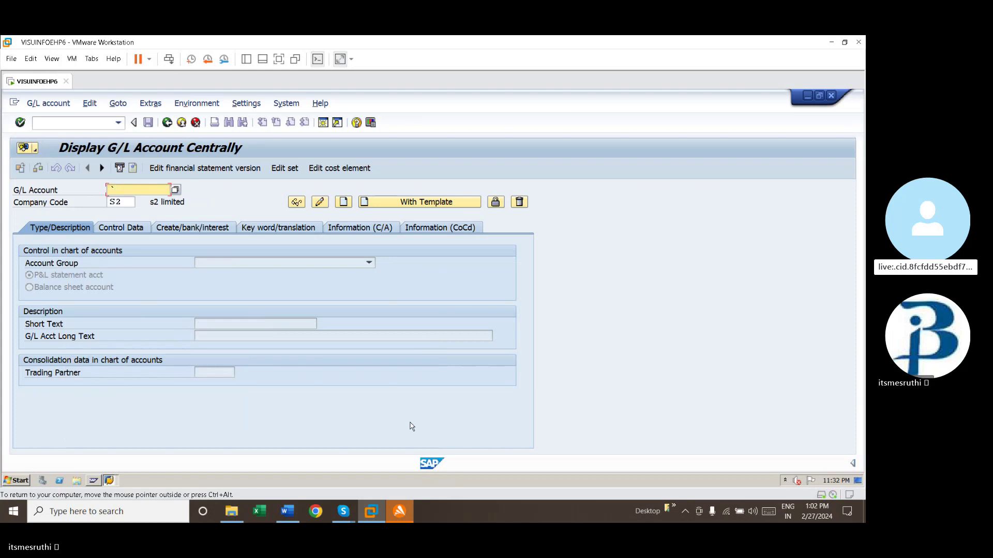
# - Start creating G/L account 1013 in company code S2
pyautogui.write('1013')
pyautogui.press('Tab')
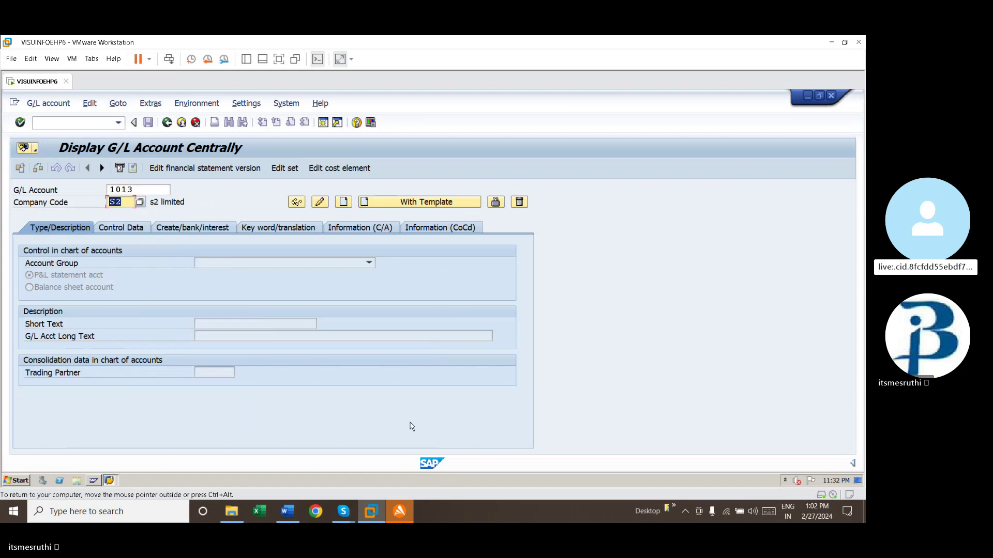
pyautogui.press('Tab')
pyautogui.press('Tab')
pyautogui.press('Tab')
pyautogui.press('Return')
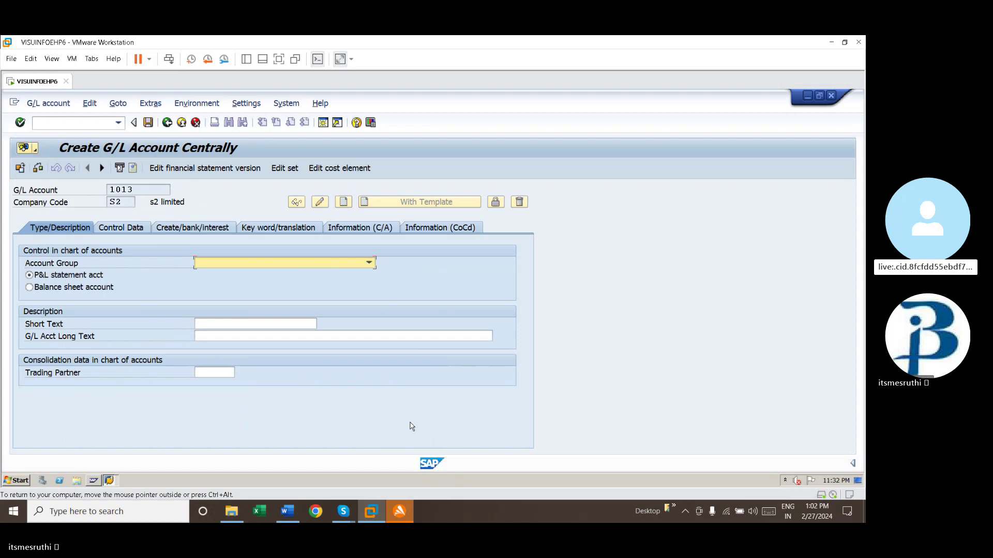
# - Assign the liabilities account group to account 1013 as a balance sheet account
pyautogui.click(369, 264)
pyautogui.click(309, 326)
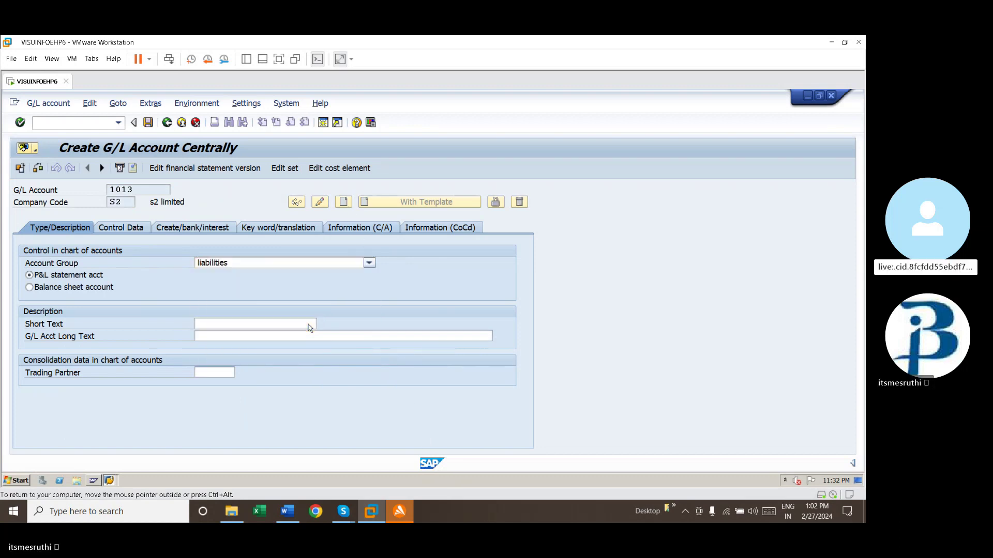
pyautogui.click(309, 325)
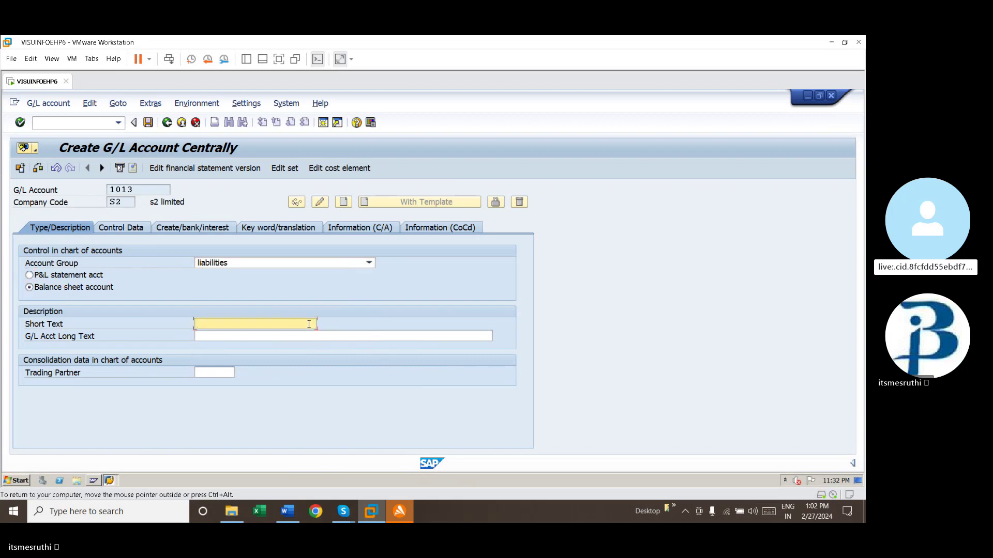
# - Enter "tds payable a/c" as both the short text and the G/L account long text
pyautogui.write('tds payable a')
pyautogui.press('BackSpace')
pyautogui.write('/c')
pyautogui.hotkey('shift', 'Home')
pyautogui.hotkey('ctrl', 'c')
pyautogui.press('Tab')
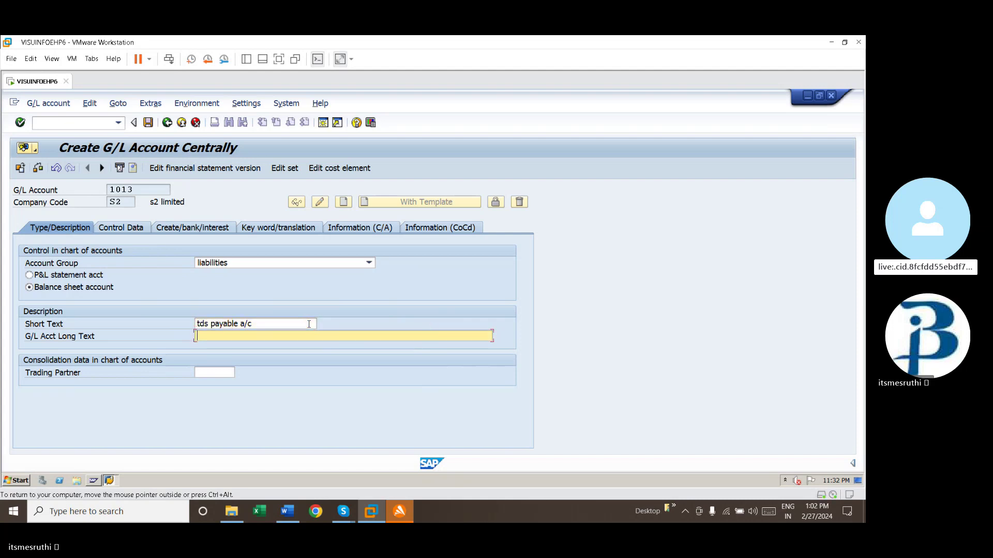
pyautogui.hotkey('ctrl', 'v')
pyautogui.press('Return')
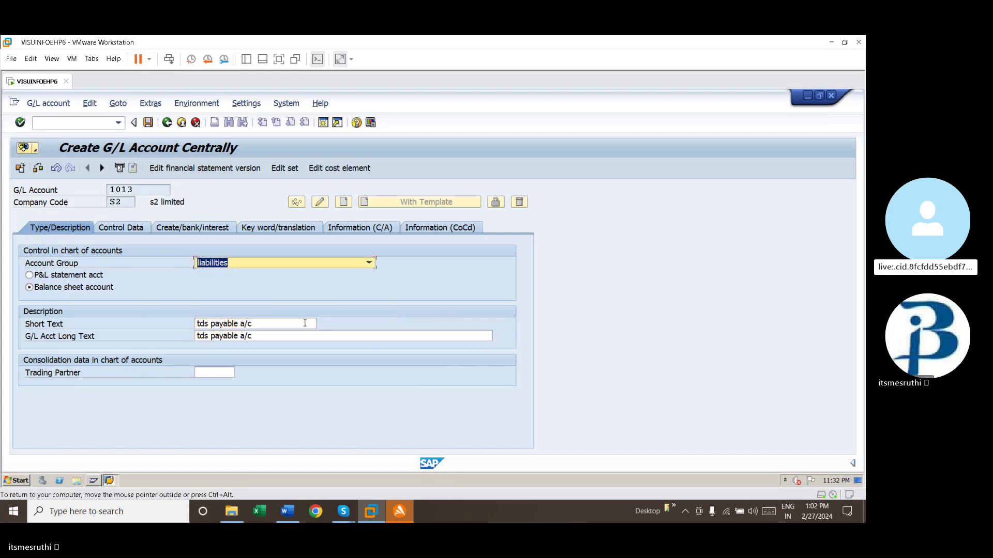
# - In the control data, enable only balances in local currency, open item management and line item display, and set the sort key to 001
pyautogui.click(128, 232)
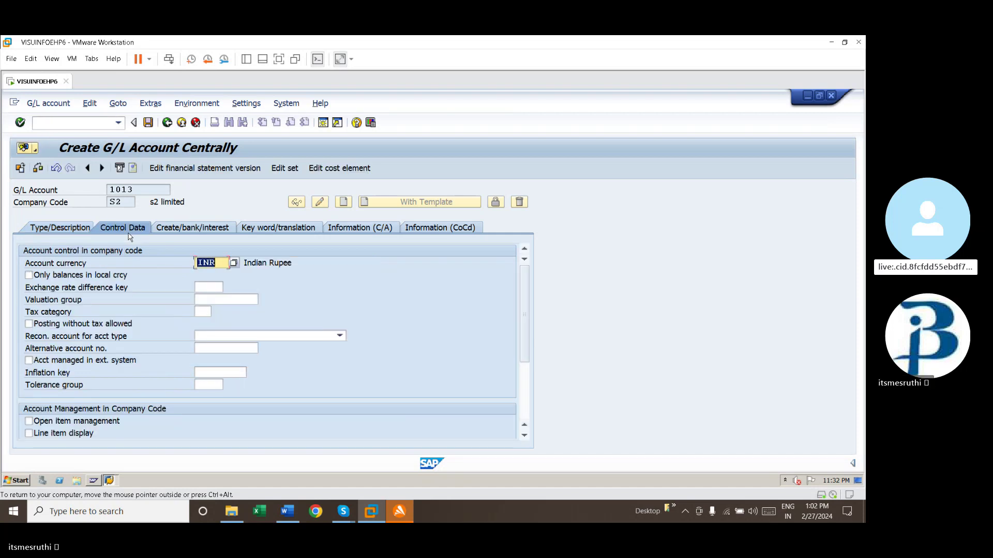
pyautogui.click(29, 275)
pyautogui.click(29, 421)
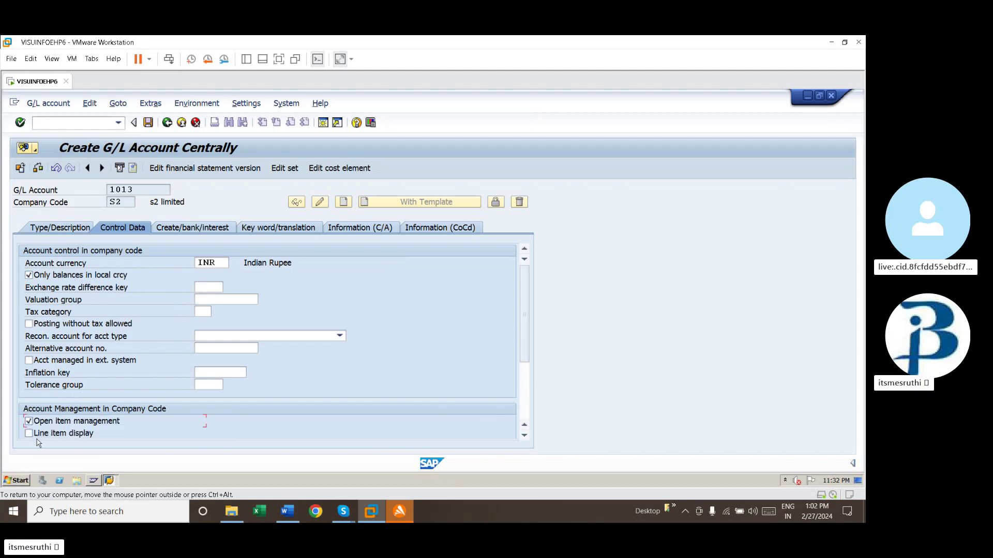
pyautogui.click(32, 436)
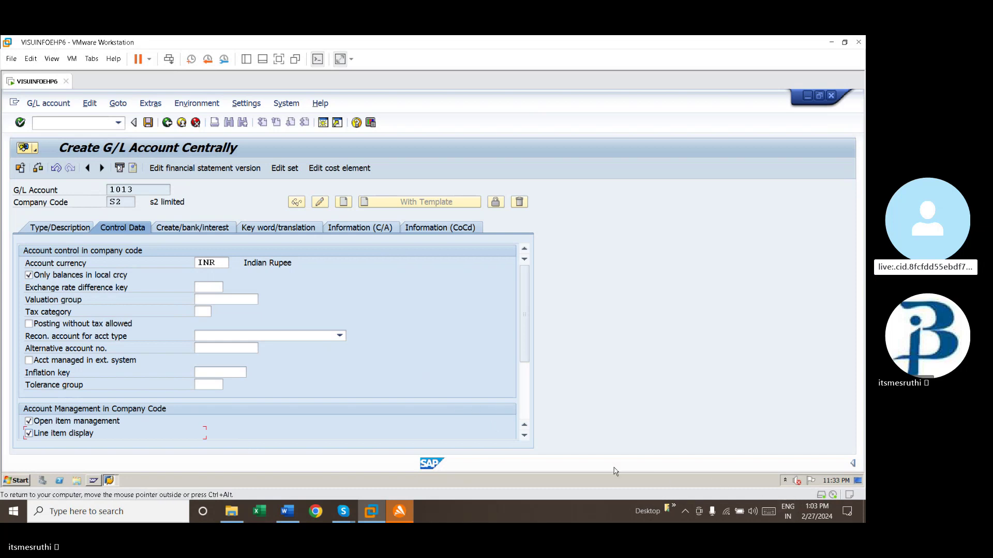
pyautogui.click(524, 436)
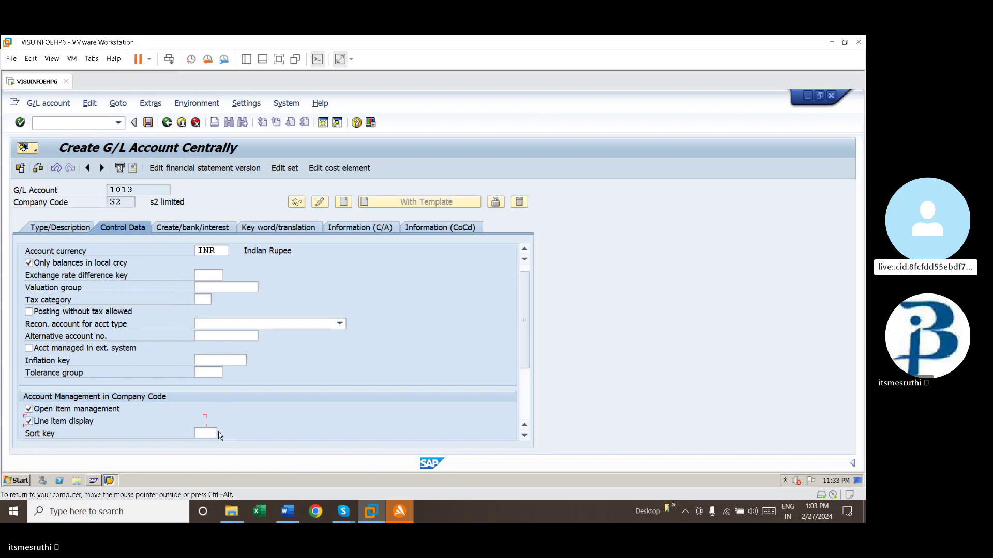
pyautogui.click(209, 432)
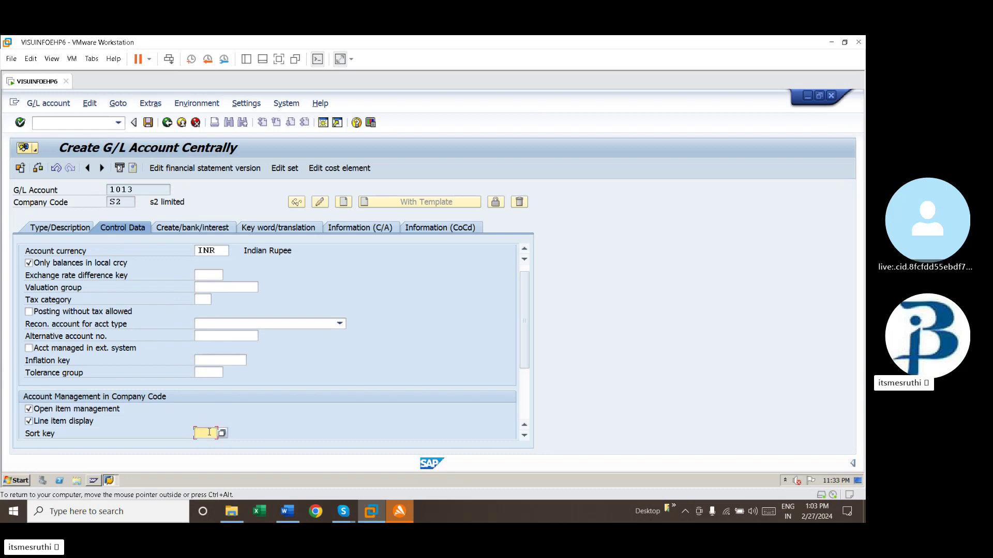
pyautogui.write('001')
pyautogui.press('Return')
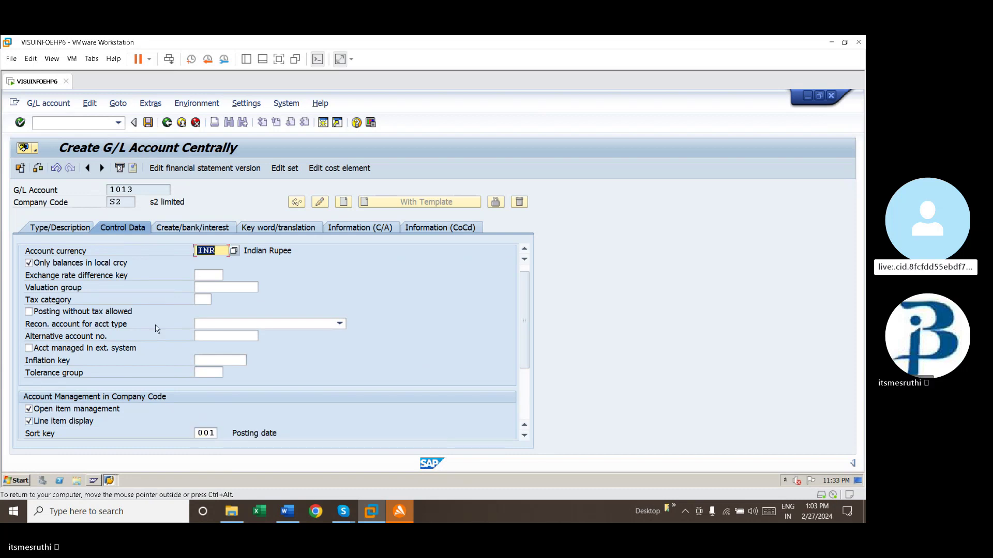
# - Assign field status group G012 (Receivables/payables clearing) to the account and save it
pyautogui.click(162, 228)
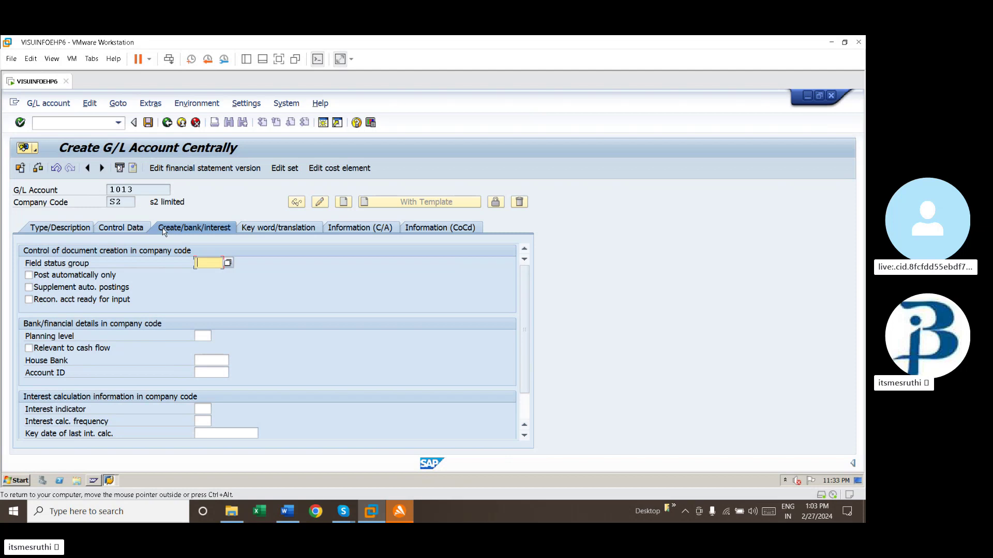
pyautogui.click(228, 263)
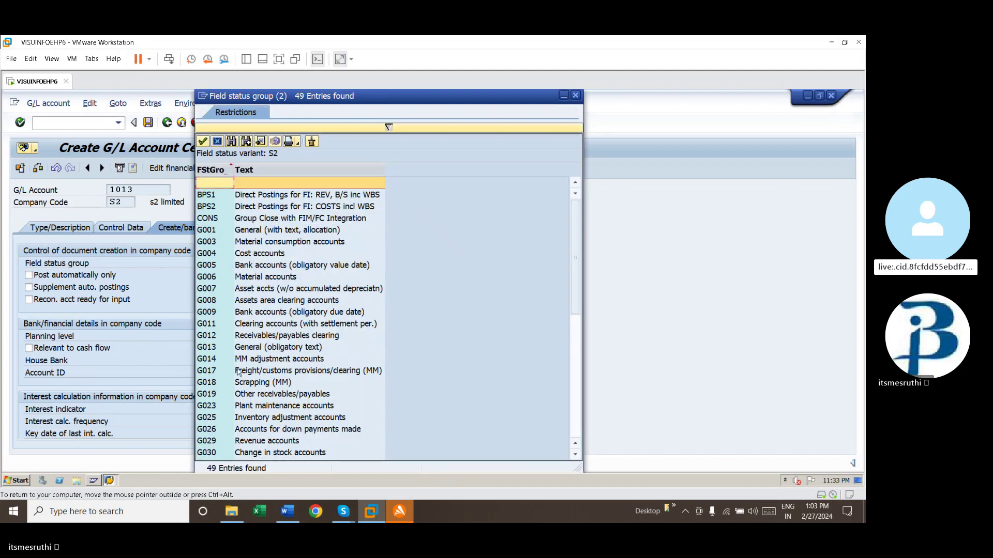
pyautogui.click(242, 339)
pyautogui.doubleClick(242, 340)
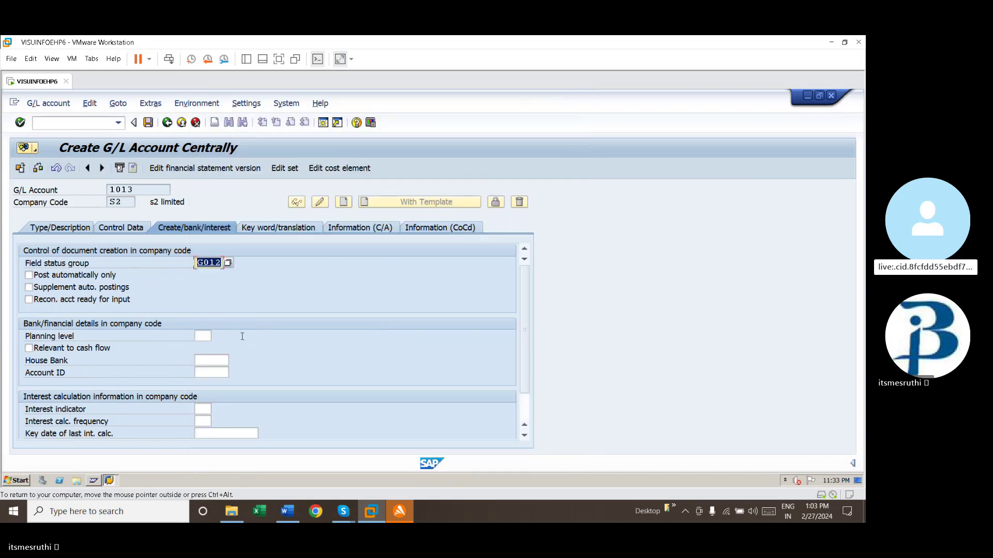
pyautogui.click(148, 124)
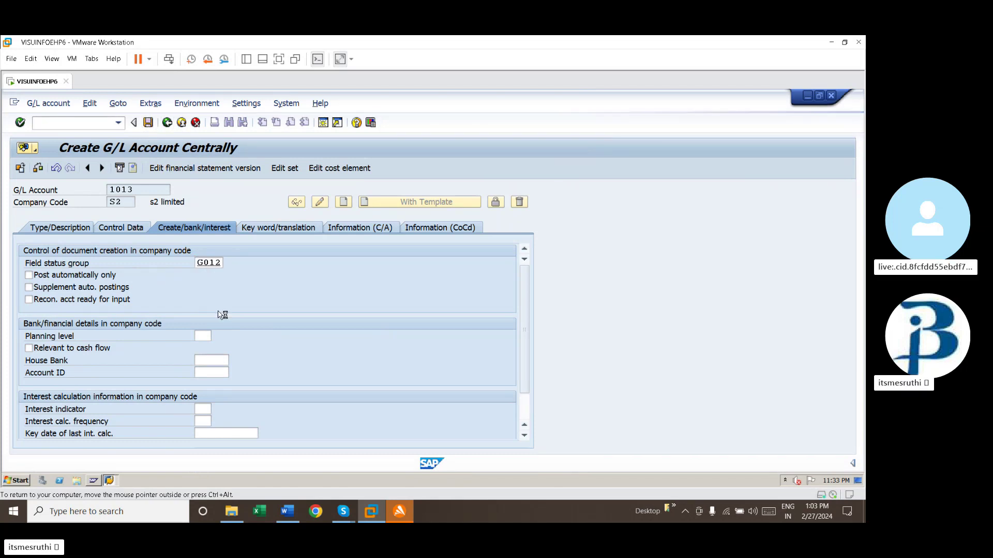
# - Consult the SAP FICO Word document on creating the TDS payable account and defining the account for withholding tax, and return to SAP
pyautogui.click(291, 520)
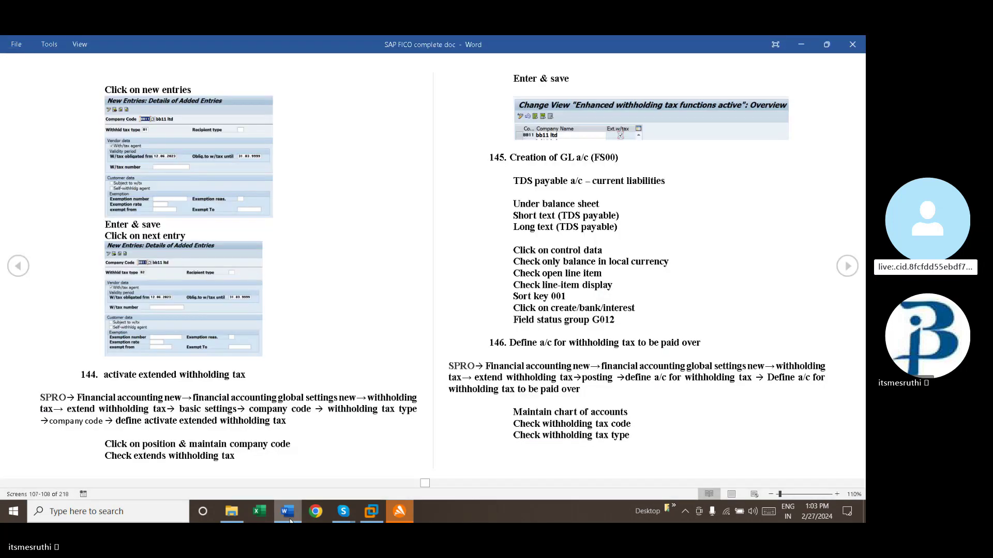
pyautogui.click(290, 519)
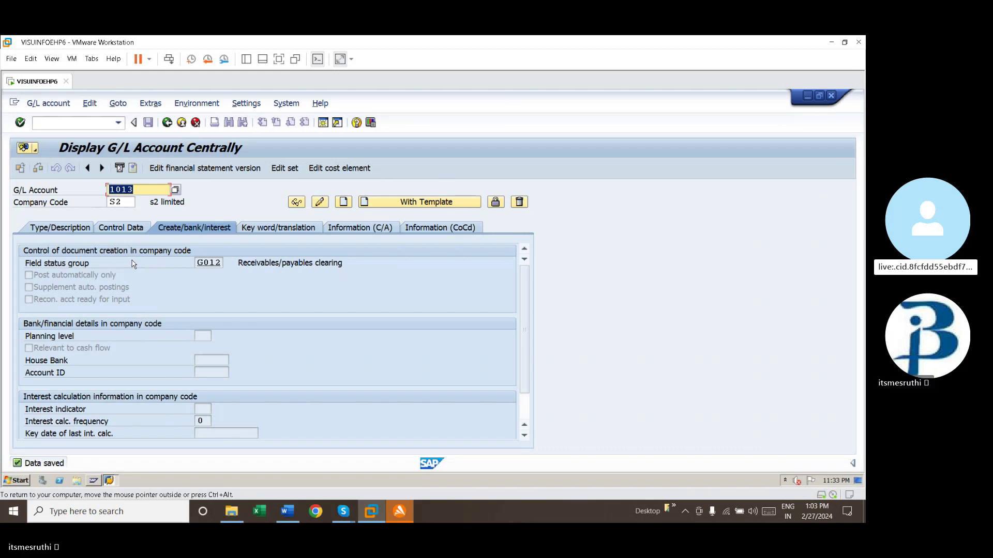
pyautogui.click(288, 512)
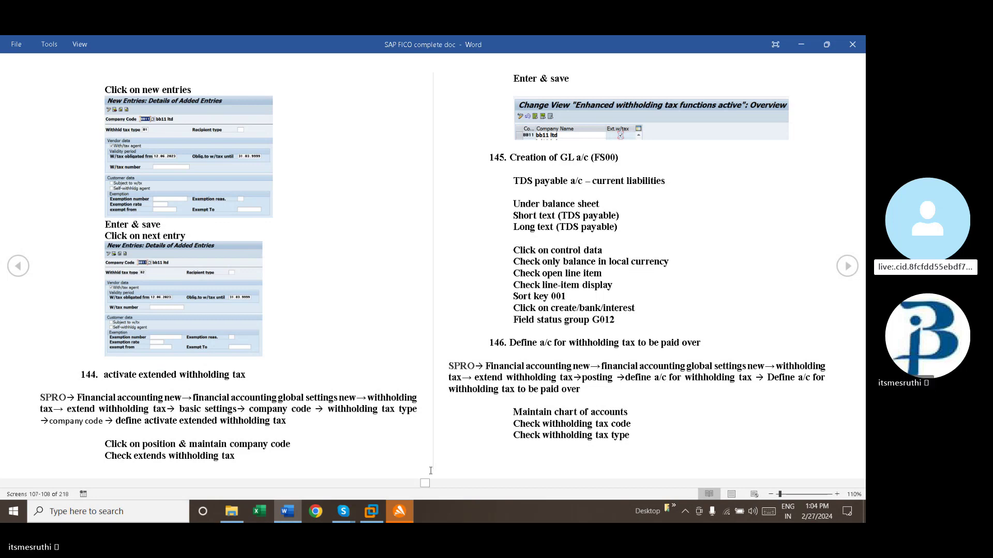
pyautogui.click(371, 512)
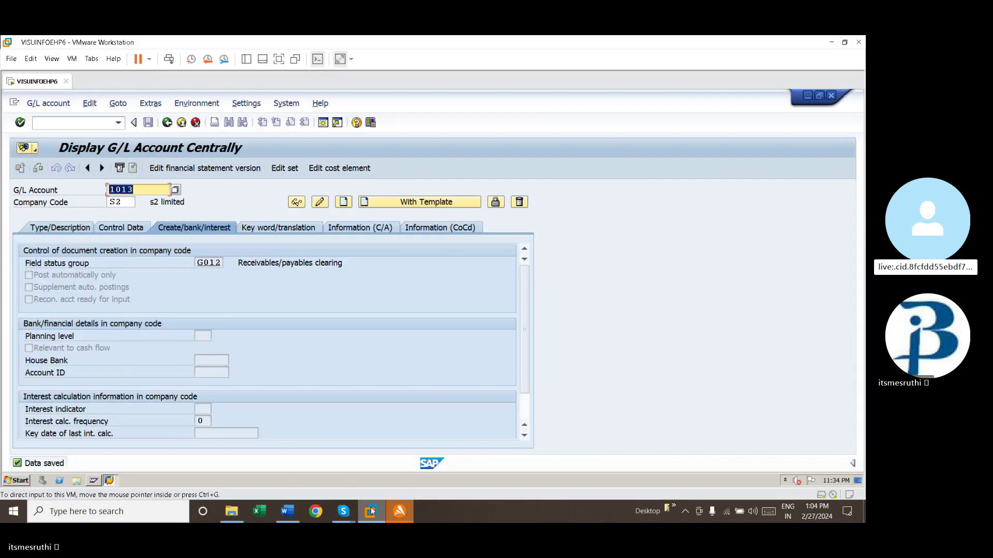
# - Leave the G/L account display and the enhanced withholding tax functions view, acknowledging the activation caution, to return to the implementation guide
pyautogui.click(167, 122)
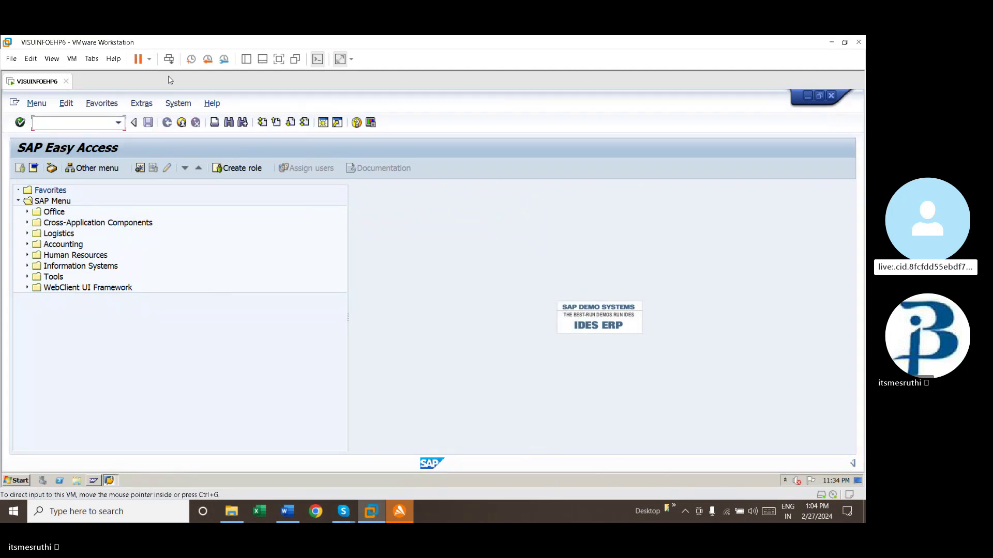
pyautogui.click(185, 123)
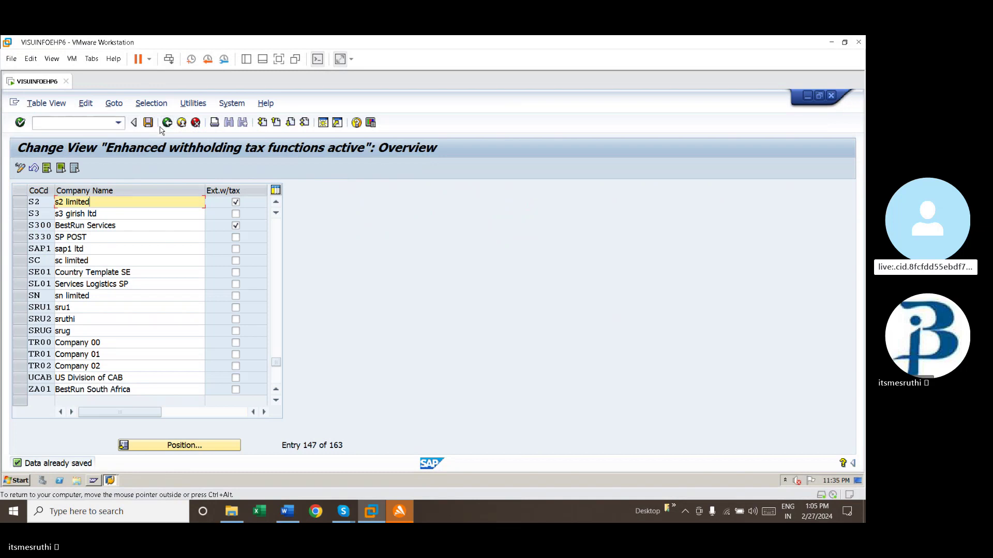
pyautogui.click(167, 127)
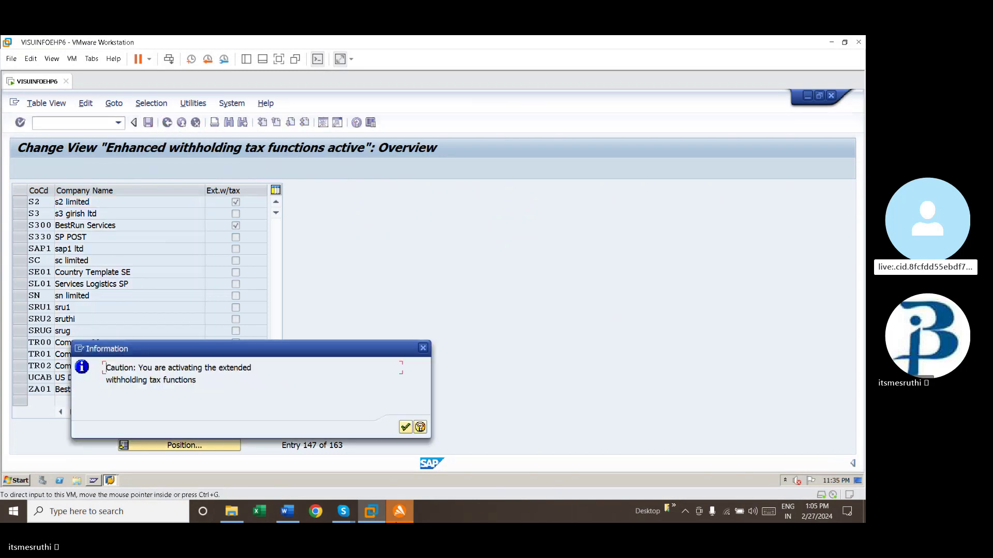
pyautogui.click(406, 428)
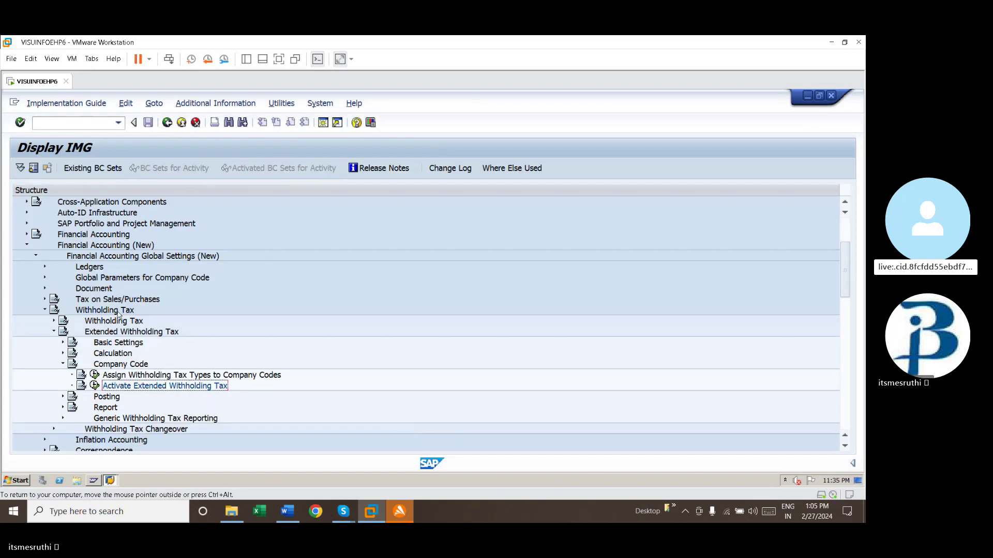
# - Under Extended Withholding Tax in the implementation guide, collapse Company Code and expand Posting and its India node
pyautogui.click(63, 364)
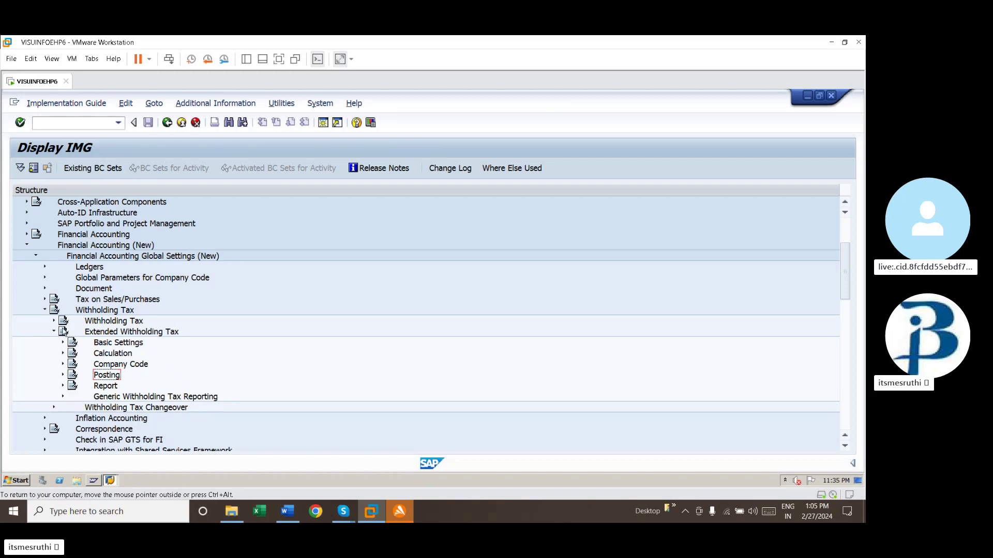
pyautogui.click(63, 376)
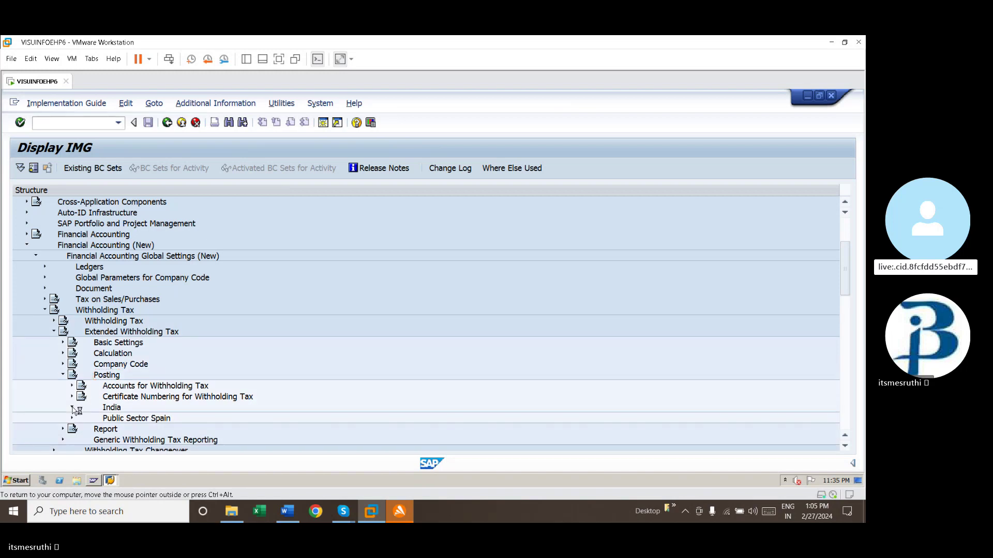
pyautogui.click(72, 409)
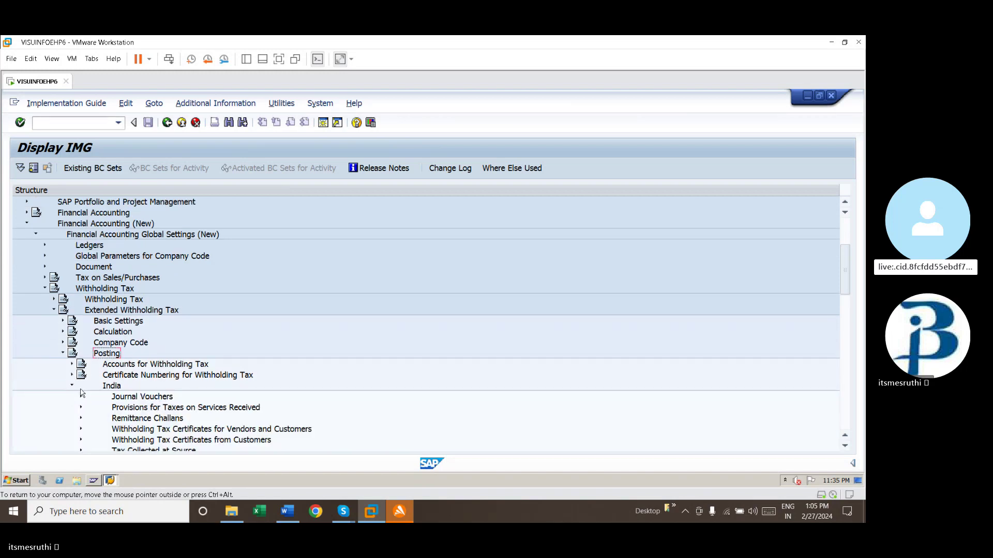